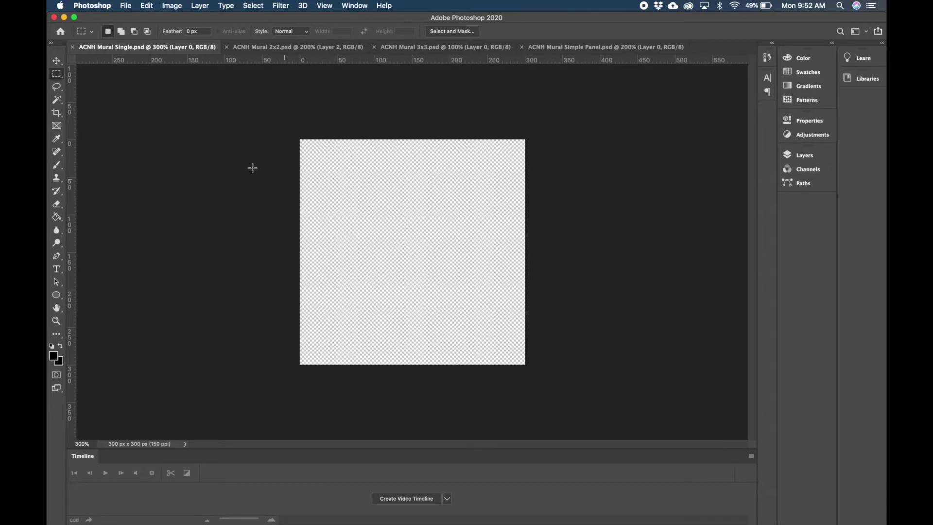
Save the blank Single template as a PNG on the Desktop, then bring up the 2x2 mural
{"action": "left_click", "coordinate": [126, 6]}
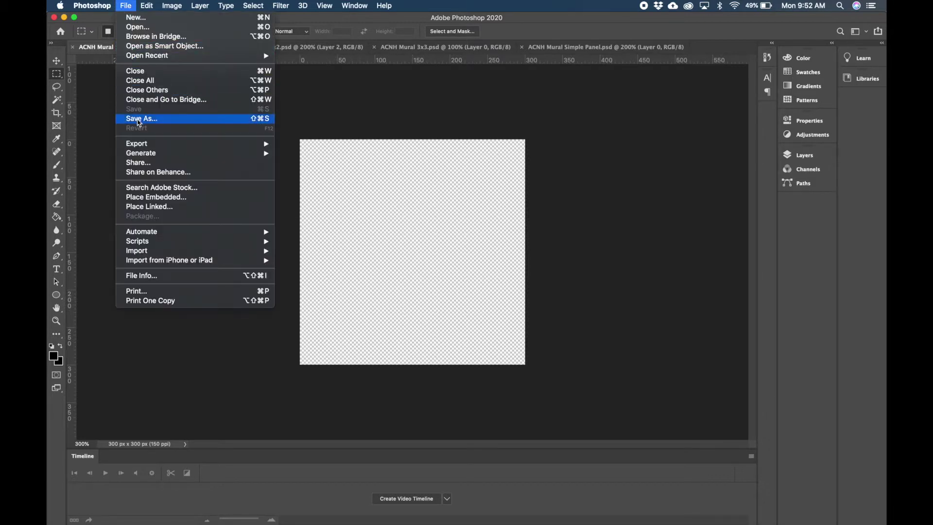
{"action": "left_click", "coordinate": [130, 119]}
{"action": "left_click", "coordinate": [505, 355]}
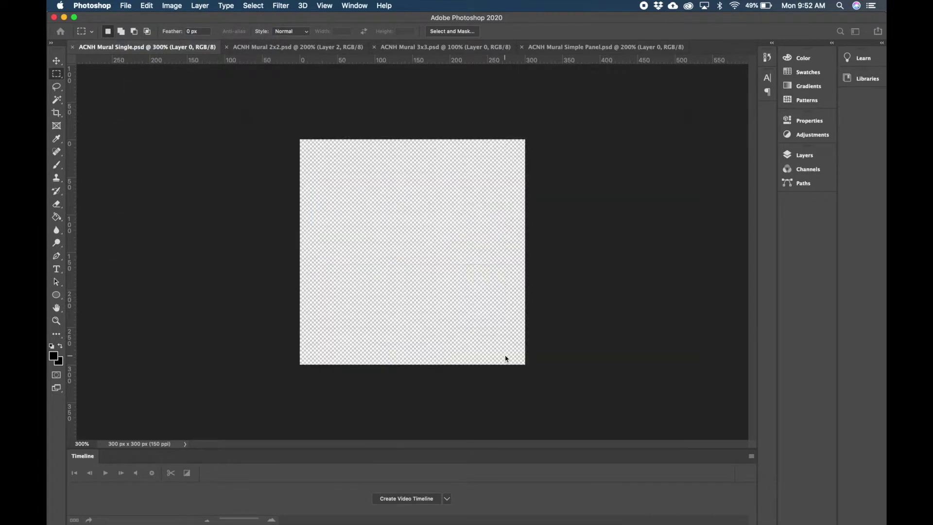
{"action": "left_click", "coordinate": [484, 208]}
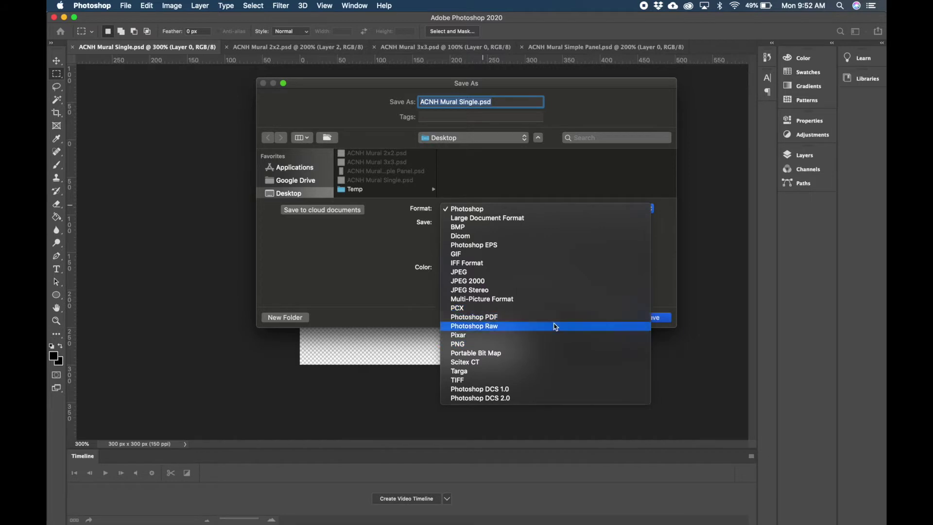
{"action": "left_click", "coordinate": [523, 345]}
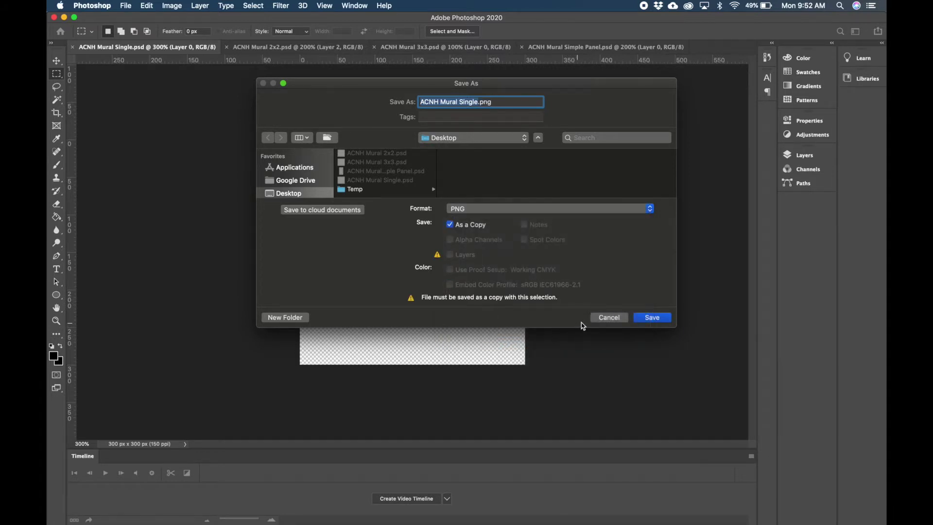
{"action": "left_click", "coordinate": [602, 317]}
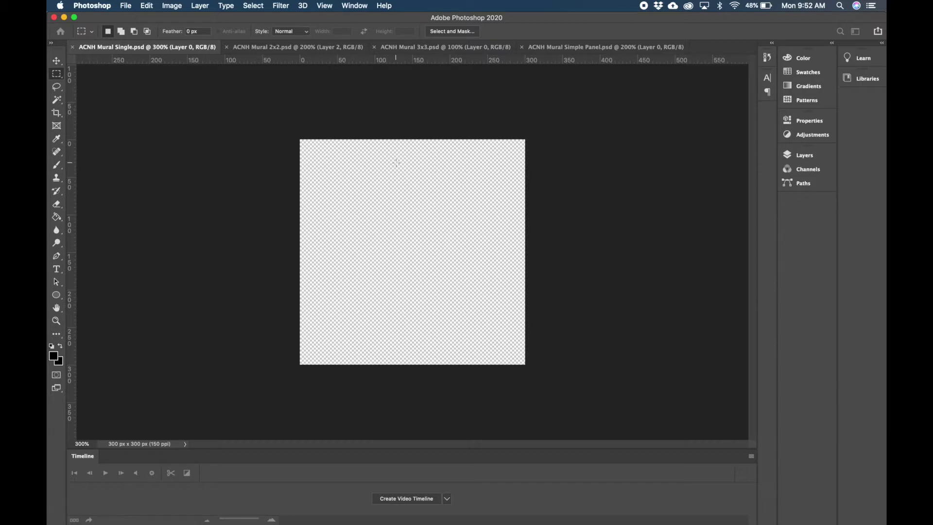
{"action": "left_click", "coordinate": [281, 51]}
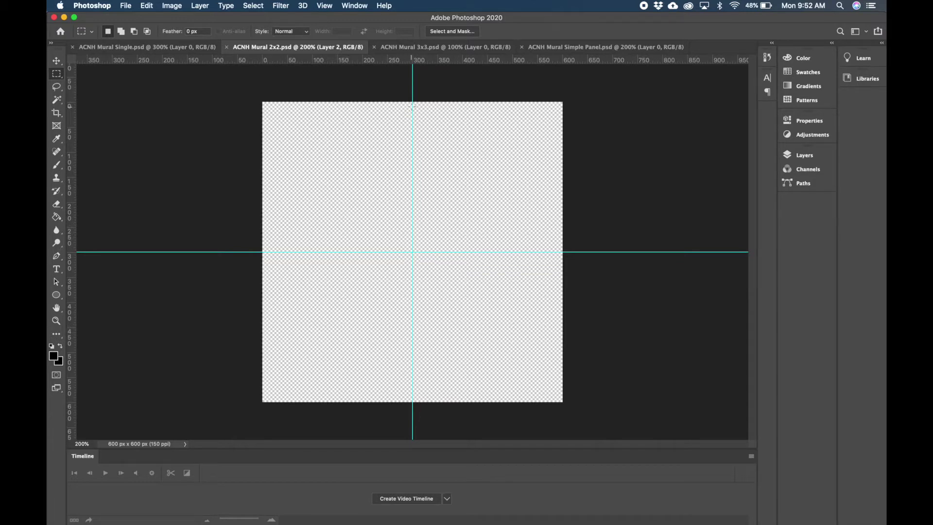
Compare the 3x3, Simple Panel and Single mural templates, finishing on the 2x2 document
{"action": "left_click", "coordinate": [404, 47]}
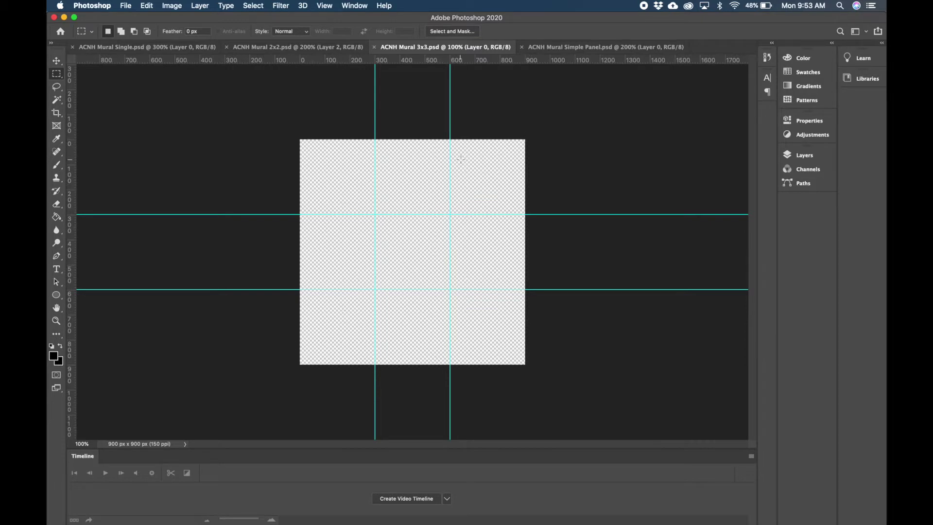
{"action": "left_click", "coordinate": [563, 47]}
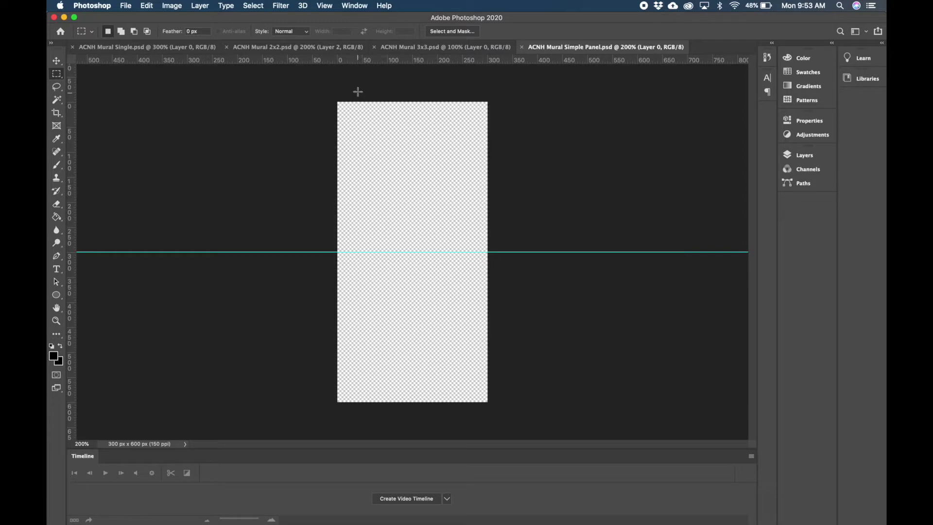
{"action": "left_click", "coordinate": [418, 46]}
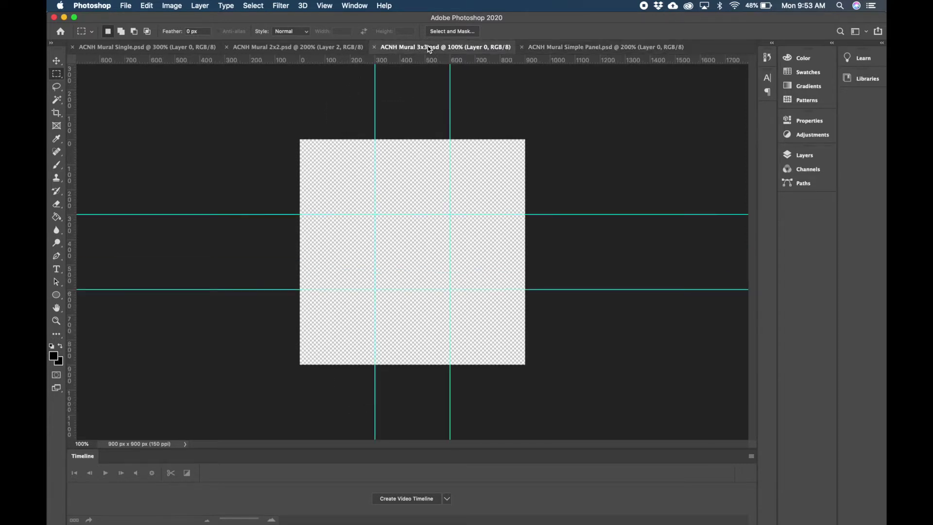
{"action": "left_click", "coordinate": [321, 47]}
{"action": "left_click", "coordinate": [182, 51]}
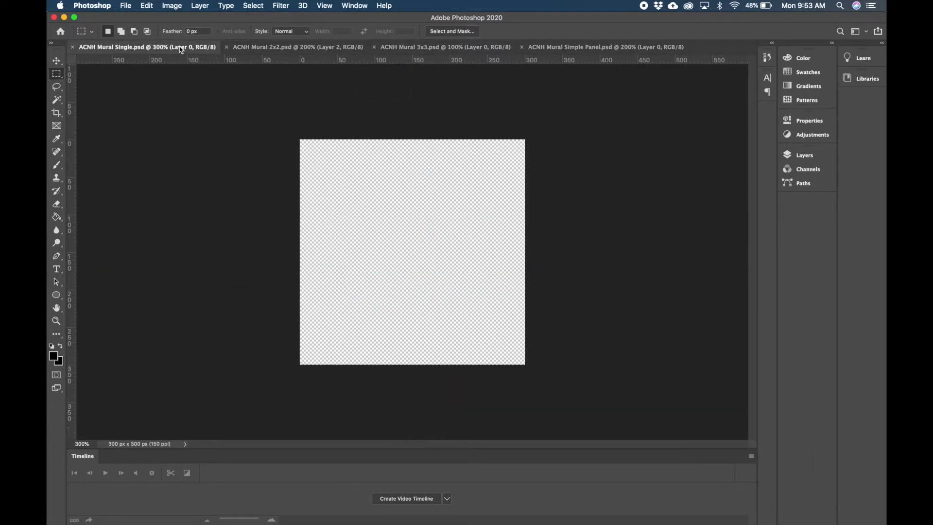
{"action": "left_click", "coordinate": [318, 49]}
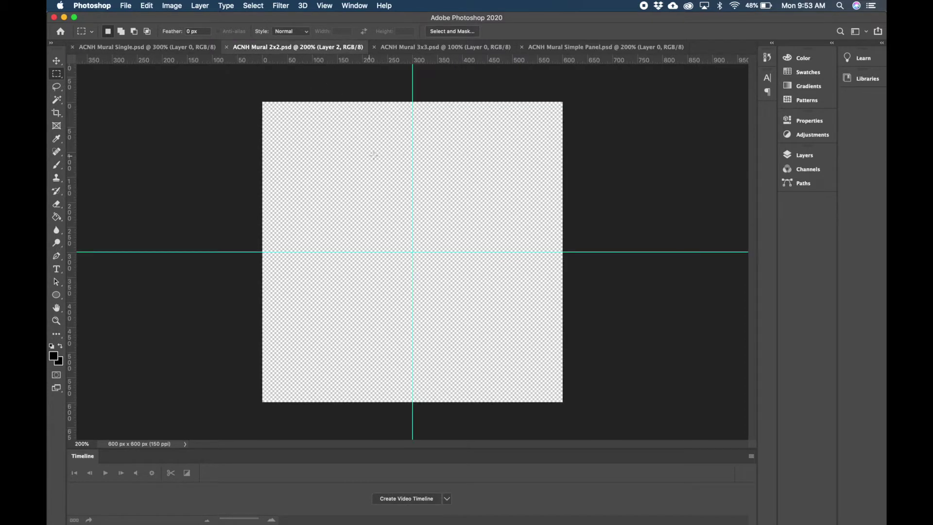
Marquee-select the top-left quadrant of the 2x2 canvas and zoom in on it
{"action": "left_click", "coordinate": [324, 6]}
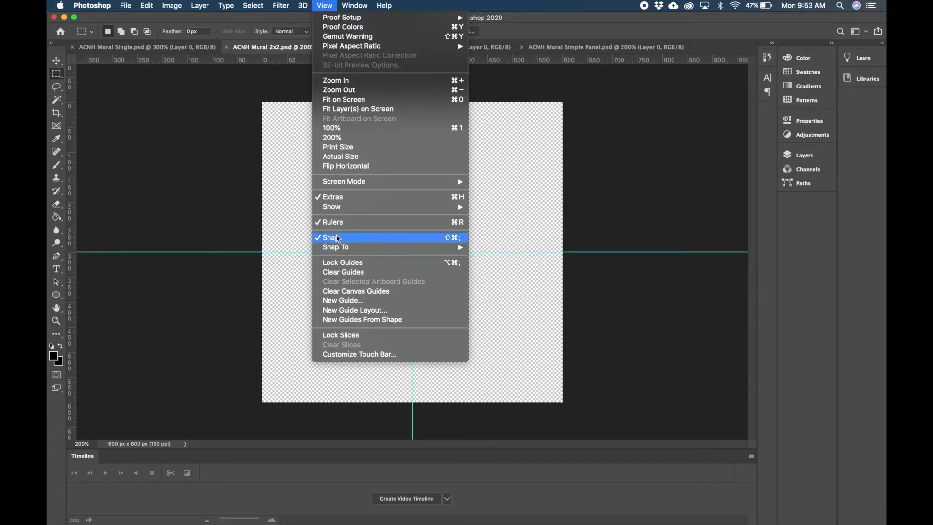
{"action": "left_click", "coordinate": [329, 6]}
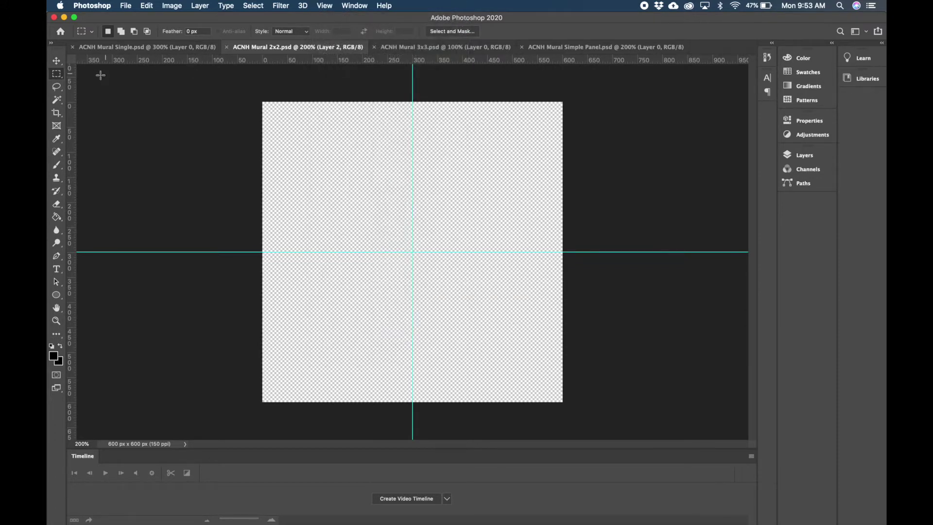
{"action": "left_click", "coordinate": [58, 76]}
{"action": "left_click_drag", "start_coordinate": [254, 94], "coordinate": [311, 175]}
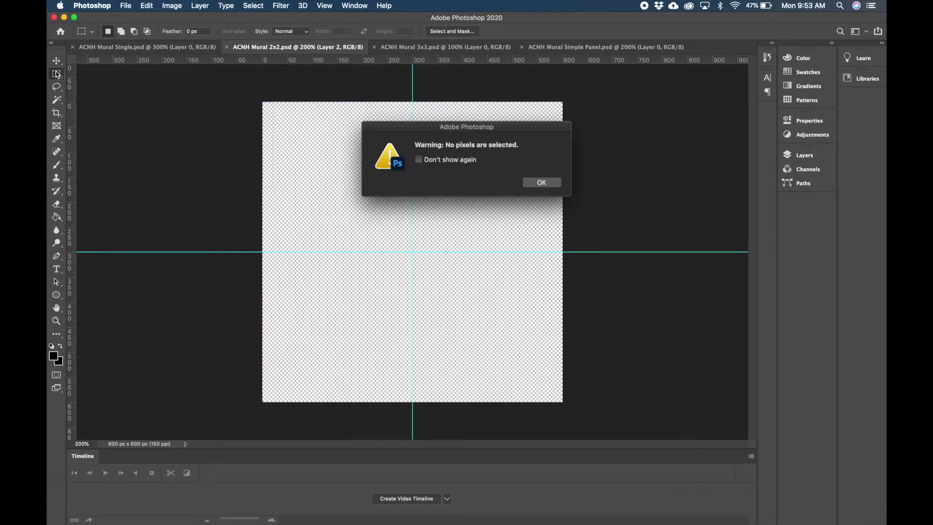
{"action": "key", "text": "Return"}
{"action": "left_click_drag", "start_coordinate": [244, 86], "coordinate": [411, 253]}
{"action": "key", "text": "super+h"}
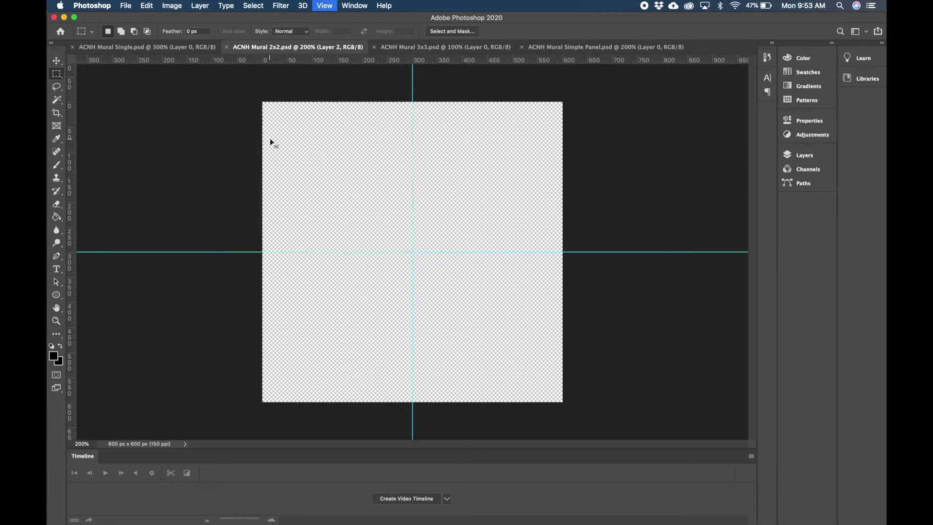
{"action": "key", "text": "super+plus"}
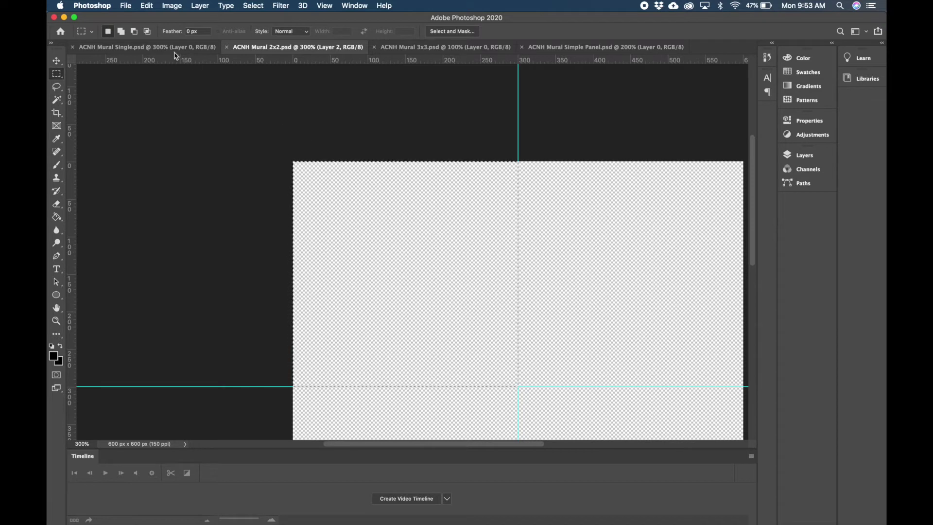
{"action": "left_click", "coordinate": [140, 53]}
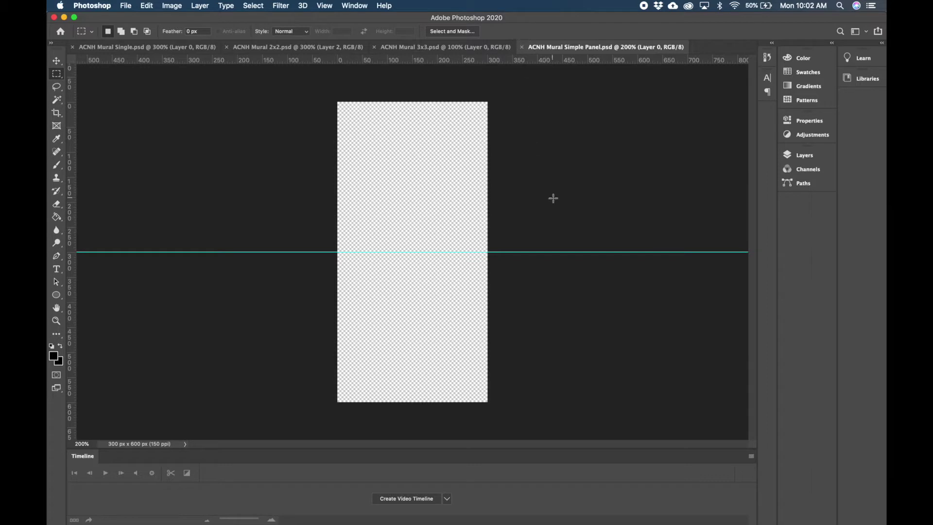
Open Super Mario Portrait.jpg from Downloads and select the whole image
{"action": "key", "text": "super+o"}
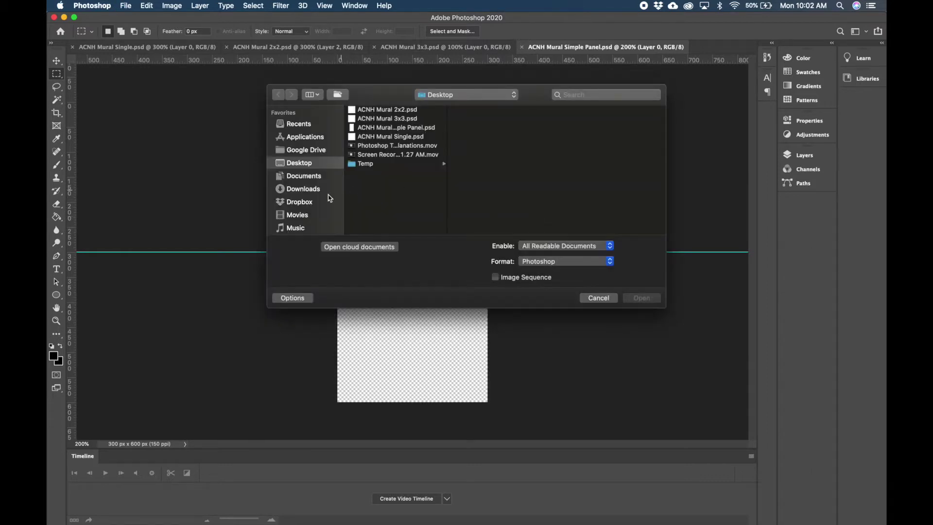
{"action": "left_click", "coordinate": [327, 189]}
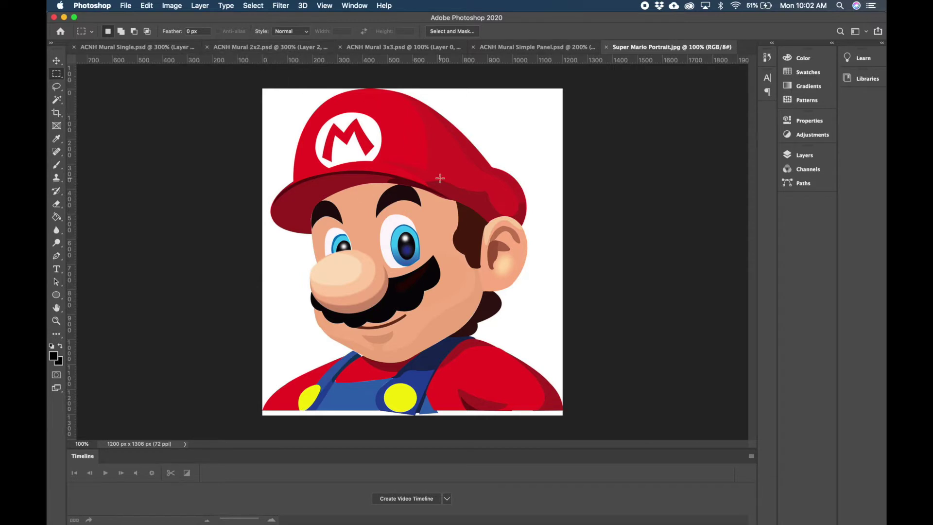
{"action": "key", "text": "super+a"}
Copy the Mario portrait and paste it into the zoomed-out 2x2 canvas as Layer 2
{"action": "key", "text": "super+c"}
{"action": "left_click", "coordinate": [253, 49]}
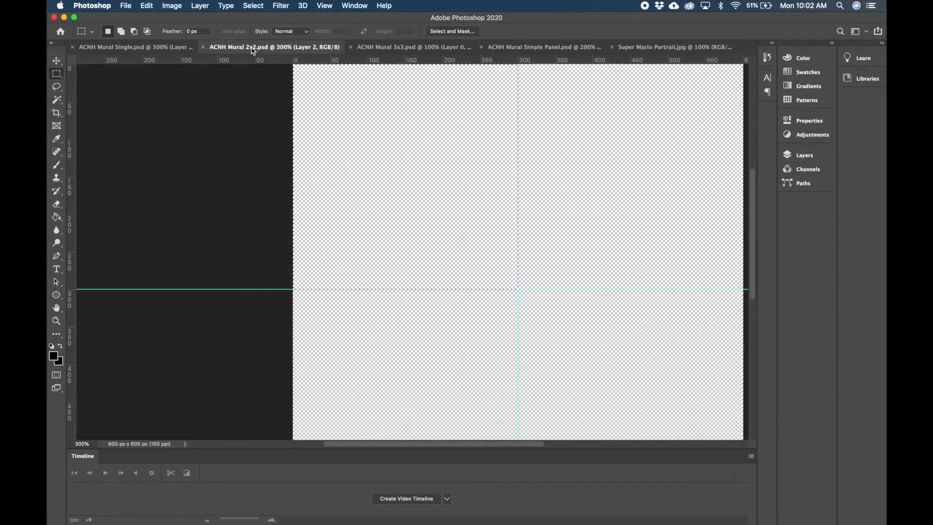
{"action": "key", "text": "super+minus"}
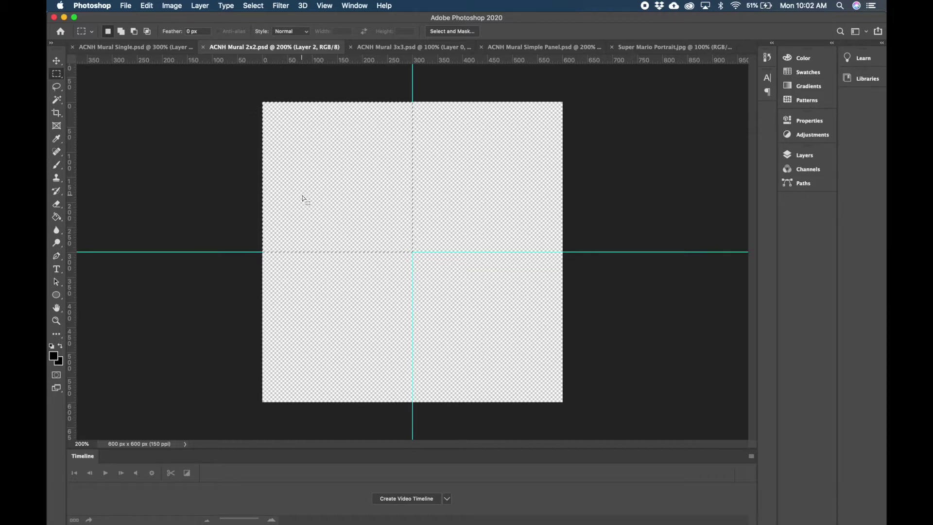
{"action": "key", "text": "super+v"}
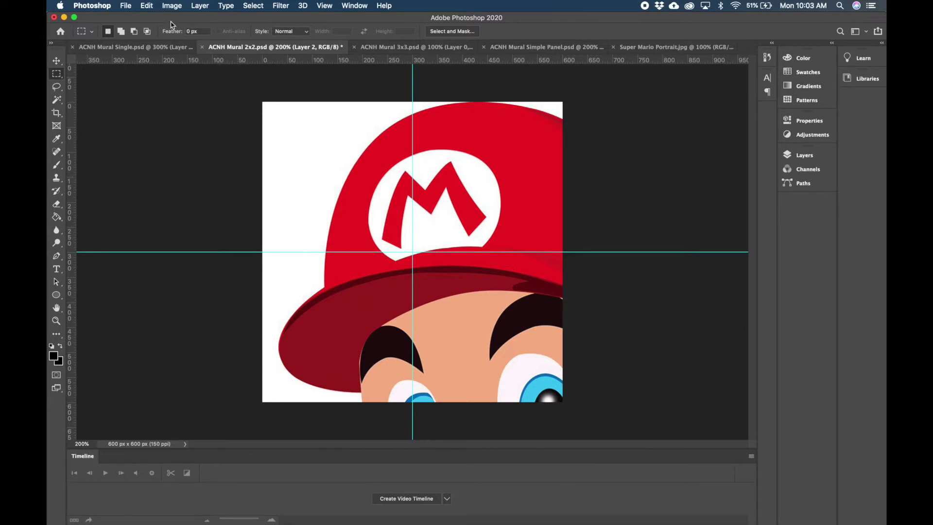
Scale the Mario layer down to 45.58% and centre his upper body on the canvas
{"action": "left_click", "coordinate": [147, 6]}
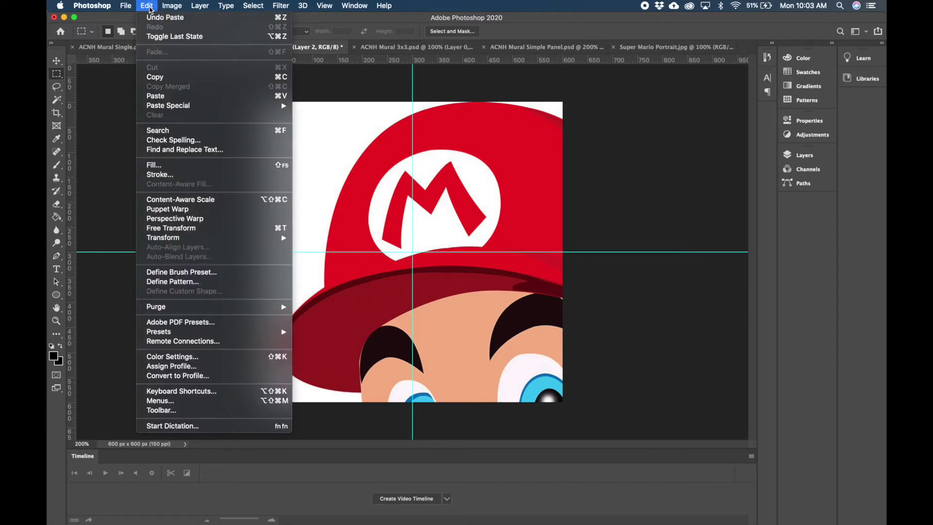
{"action": "mouse_move", "coordinate": [284, 239]}
{"action": "left_click", "coordinate": [301, 253]}
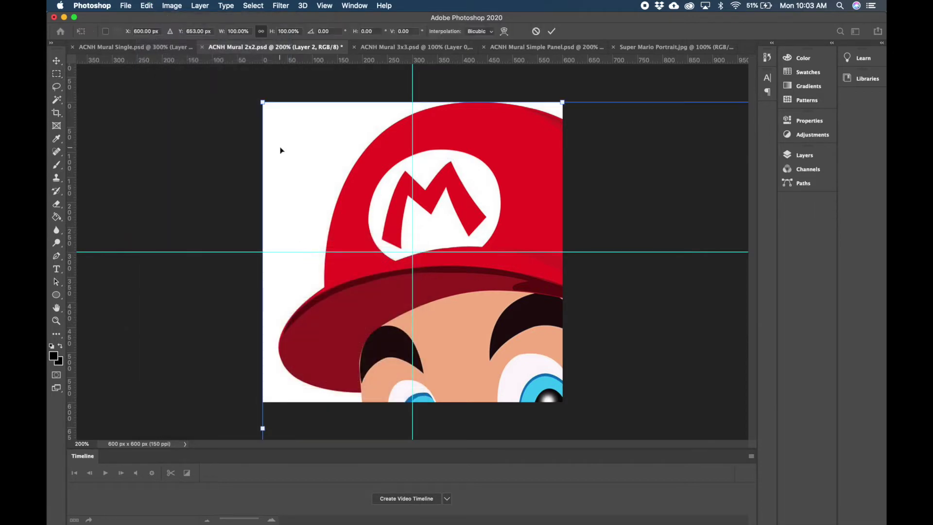
{"action": "left_click_drag", "start_coordinate": [262, 103], "coordinate": [579, 276]}
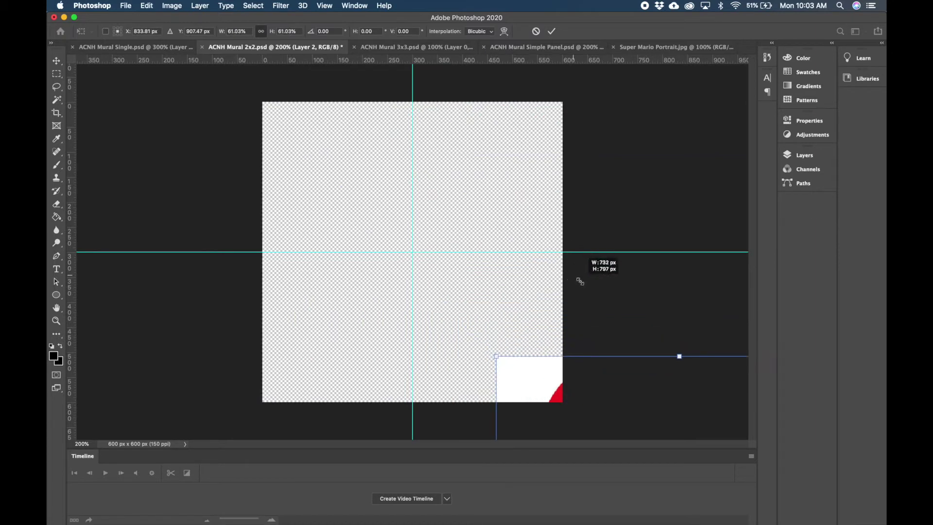
{"action": "left_click_drag", "start_coordinate": [631, 387], "coordinate": [397, 170]}
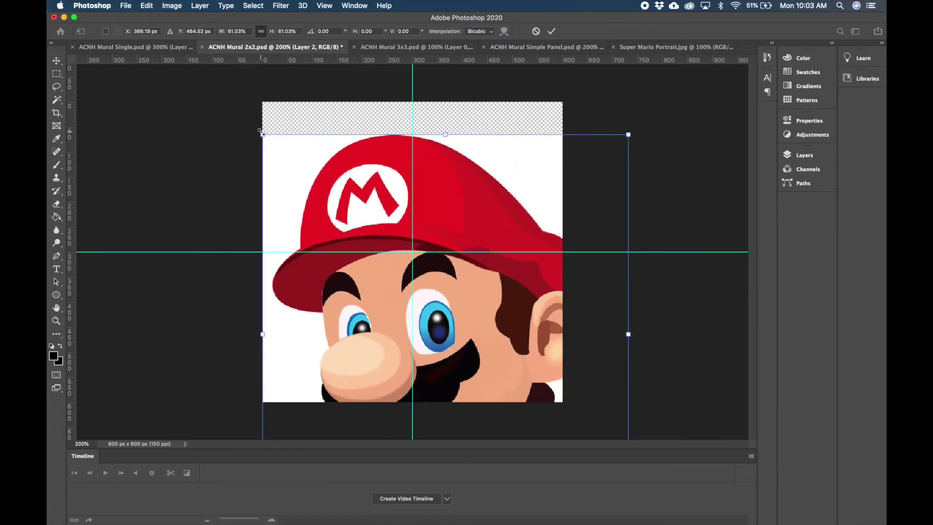
{"action": "left_click_drag", "start_coordinate": [259, 131], "coordinate": [296, 135]}
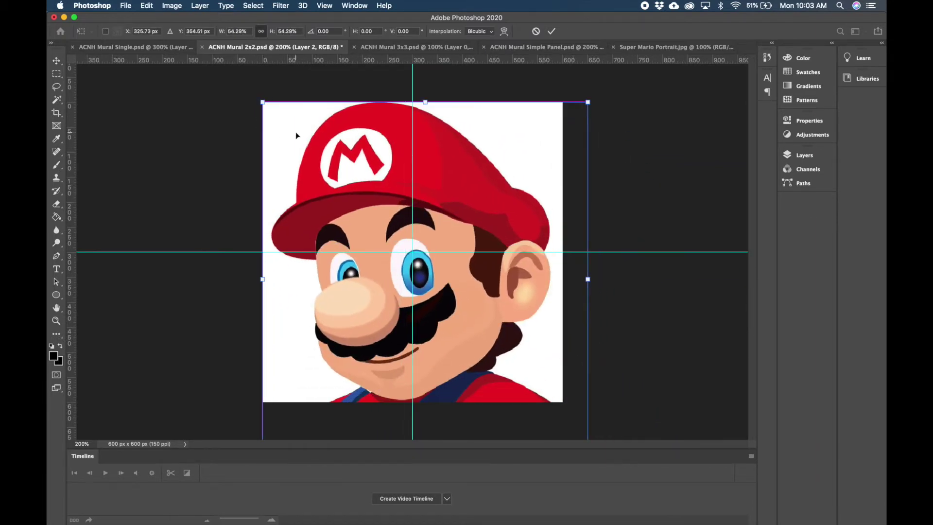
{"action": "left_click_drag", "start_coordinate": [587, 102], "coordinate": [535, 396]}
{"action": "left_click_drag", "start_coordinate": [506, 354], "coordinate": [468, 333]}
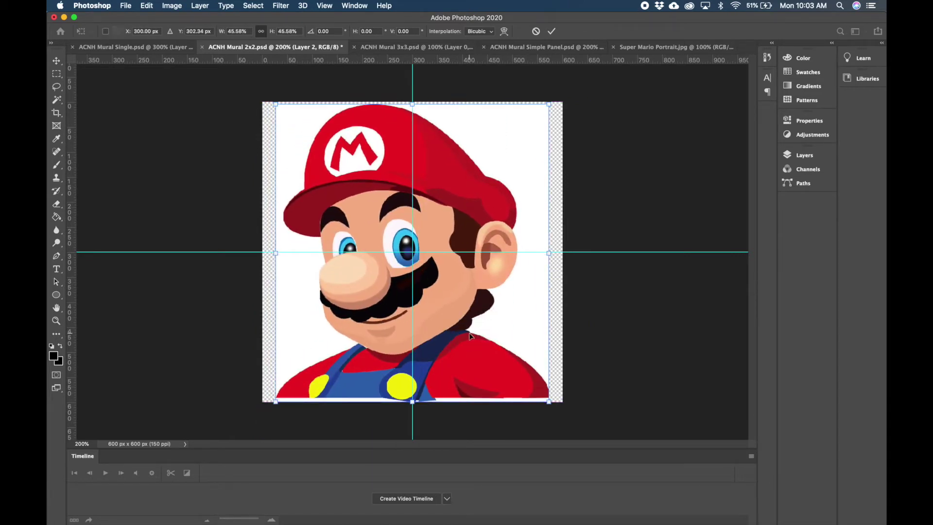
{"action": "key", "text": "Return"}
Fill the transparent side strips with white using the Paint Bucket
{"action": "key", "text": "m"}
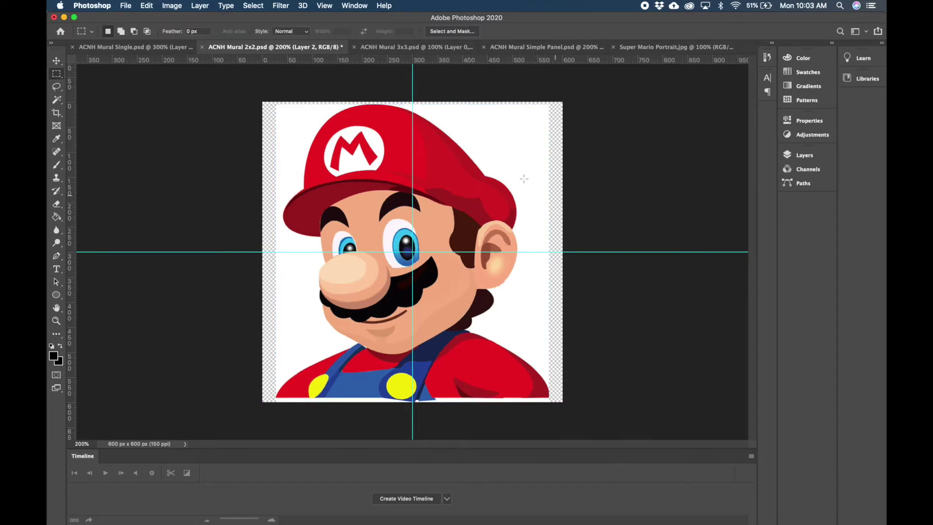
{"action": "key", "text": "g"}
{"action": "key", "text": "x"}
{"action": "left_click", "coordinate": [269, 134]}
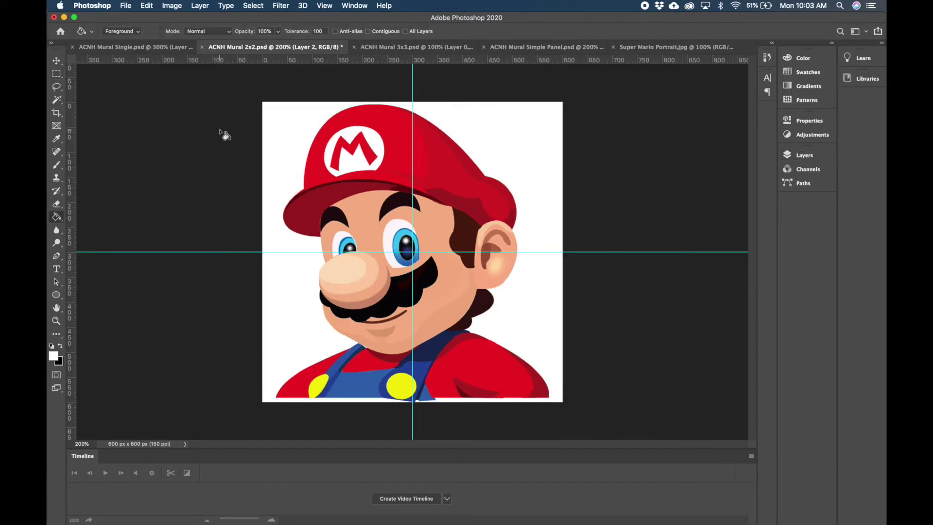
{"action": "left_click", "coordinate": [56, 74]}
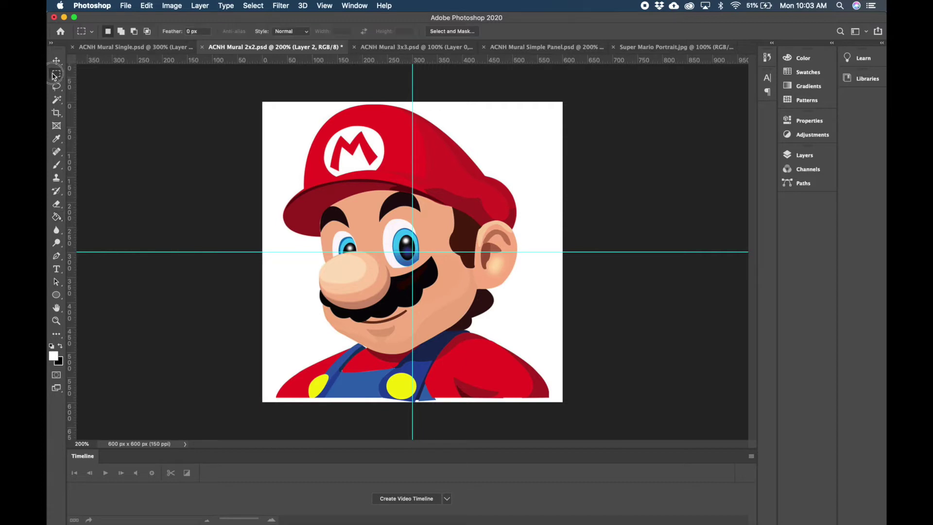
Select Mario's top-left 300×300 quarter and drag it onto the ACNH Mural Single canvas
{"action": "left_click", "coordinate": [247, 90]}
{"action": "left_click_drag", "start_coordinate": [247, 90], "coordinate": [411, 252]}
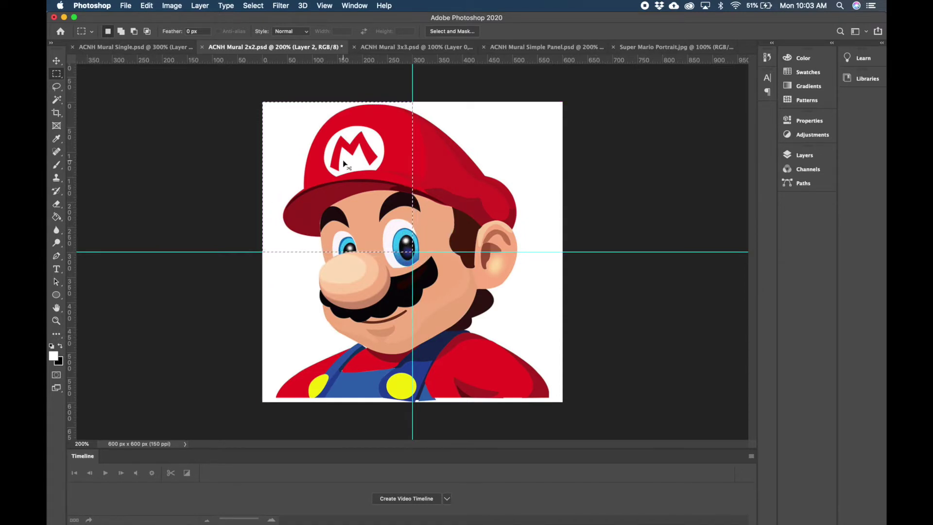
{"action": "left_click", "coordinate": [113, 48]}
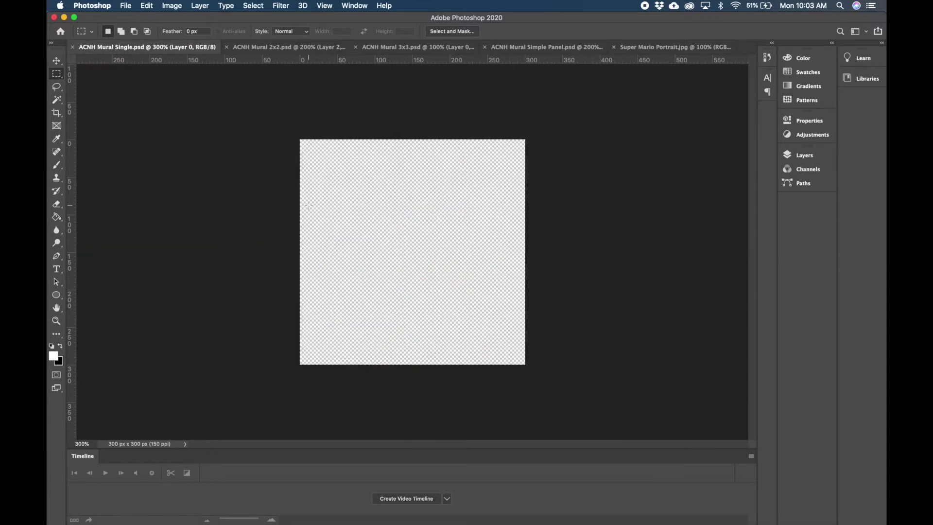
{"action": "left_click_drag", "start_coordinate": [309, 206], "coordinate": [311, 209]}
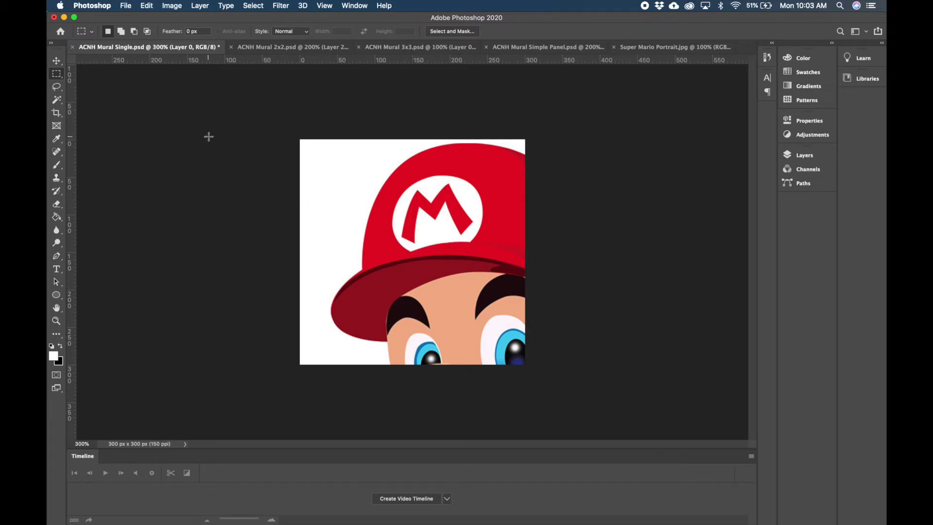
Save the Single tile on the computer as PNG named 'Mario Top Left', accepting PNG options
{"action": "left_click", "coordinate": [126, 6]}
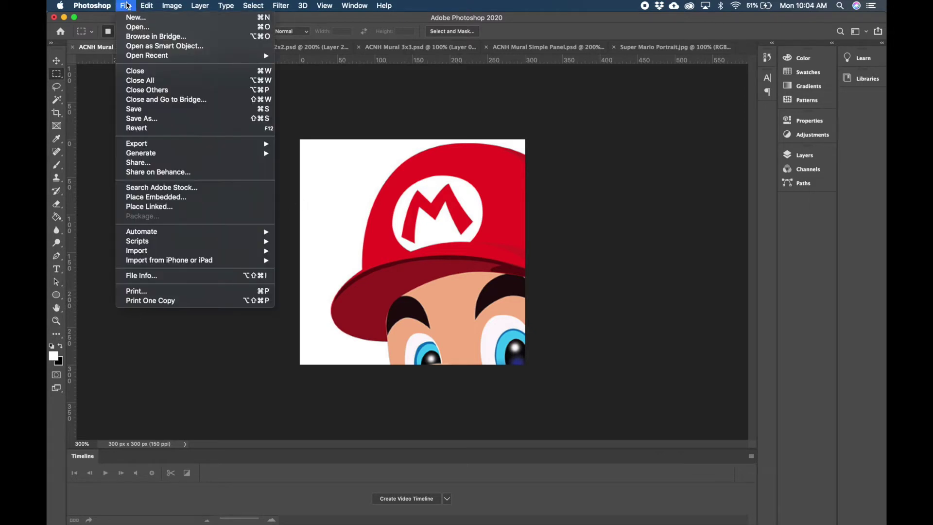
{"action": "left_click", "coordinate": [142, 119]}
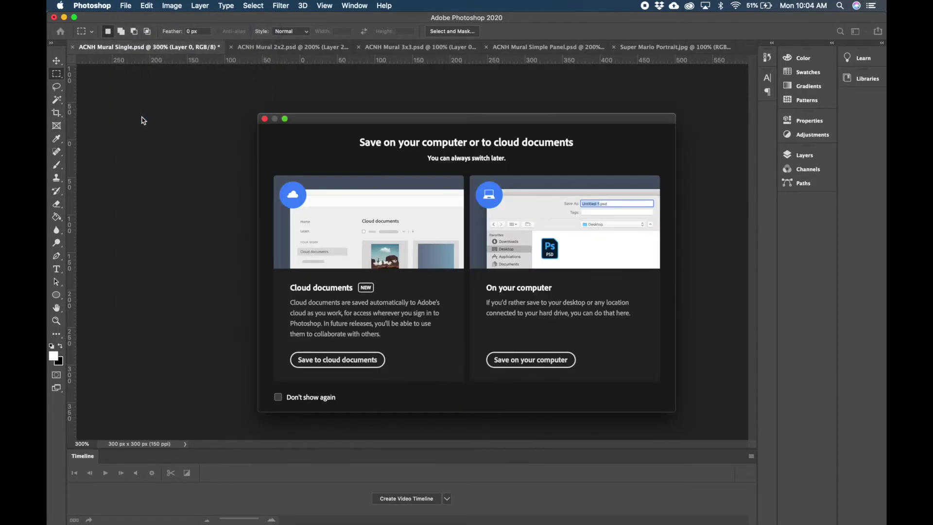
{"action": "left_click", "coordinate": [507, 360]}
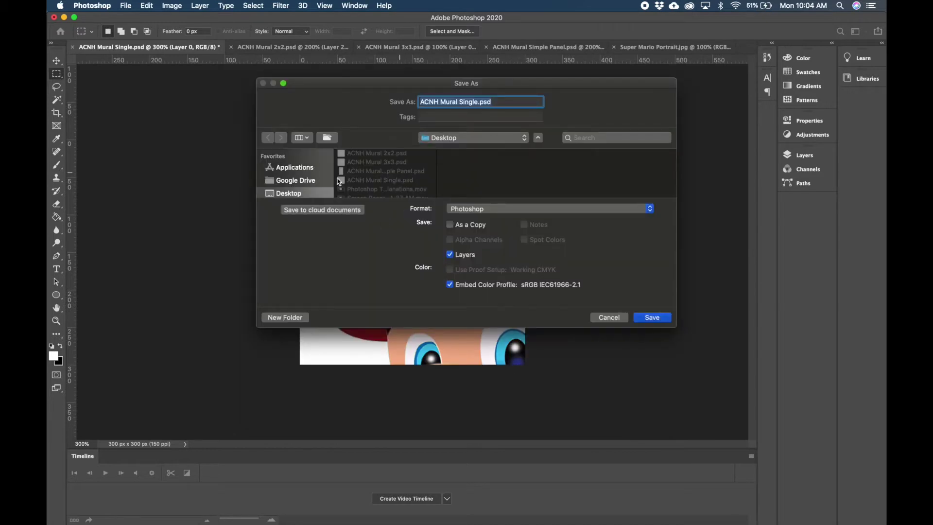
{"action": "left_click", "coordinate": [477, 102]}
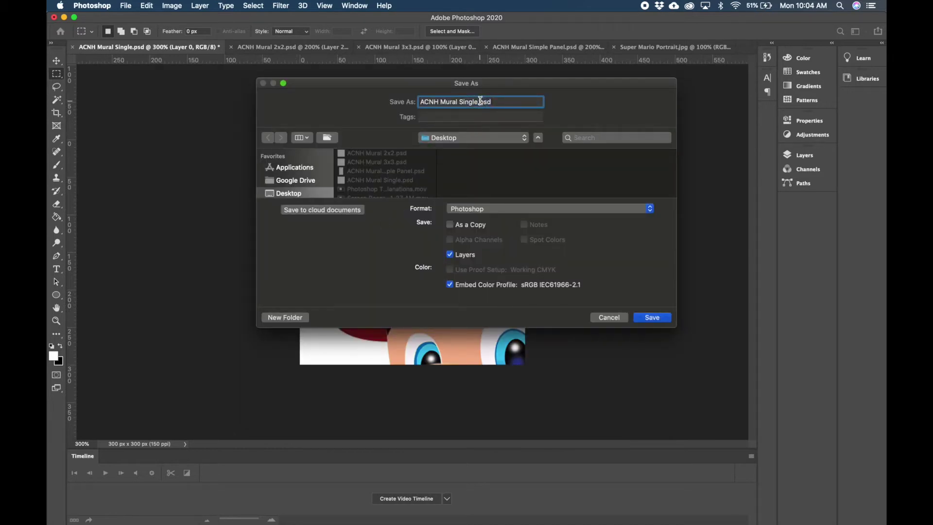
{"action": "left_click_drag", "start_coordinate": [477, 102], "coordinate": [371, 96]}
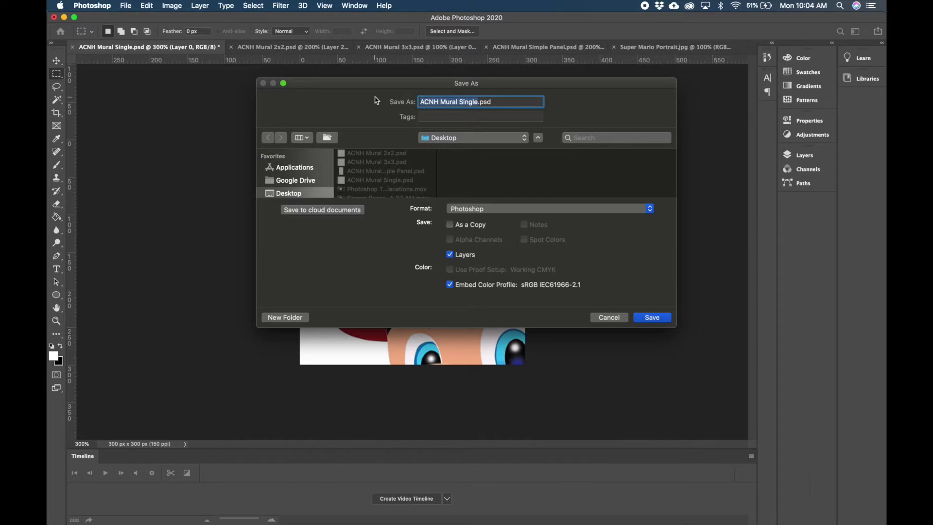
{"action": "type", "text": "Mario Top"}
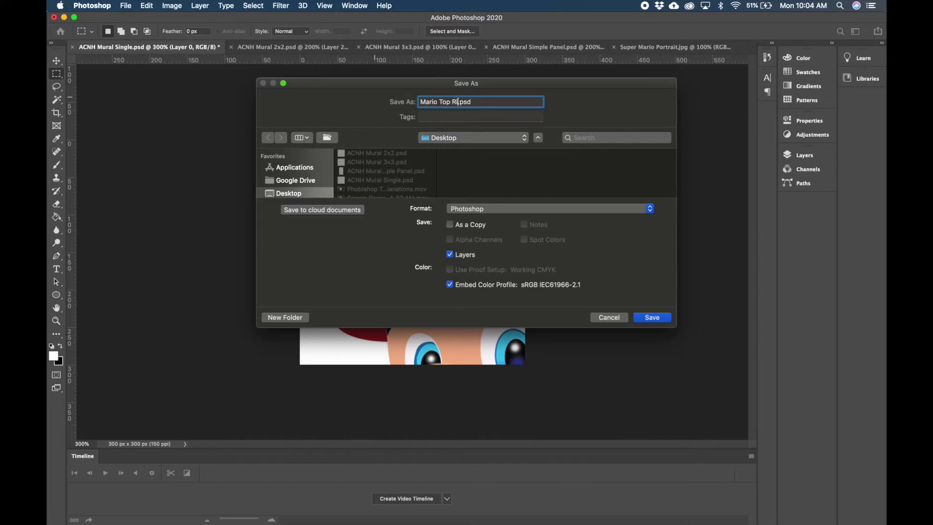
{"action": "type", "text": " Left"}
{"action": "left_click", "coordinate": [475, 208]}
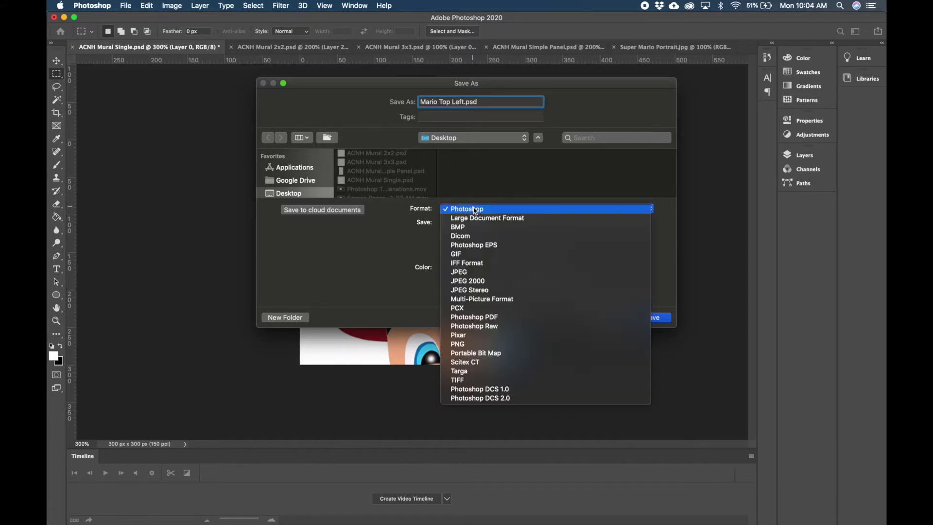
{"action": "left_click", "coordinate": [464, 346]}
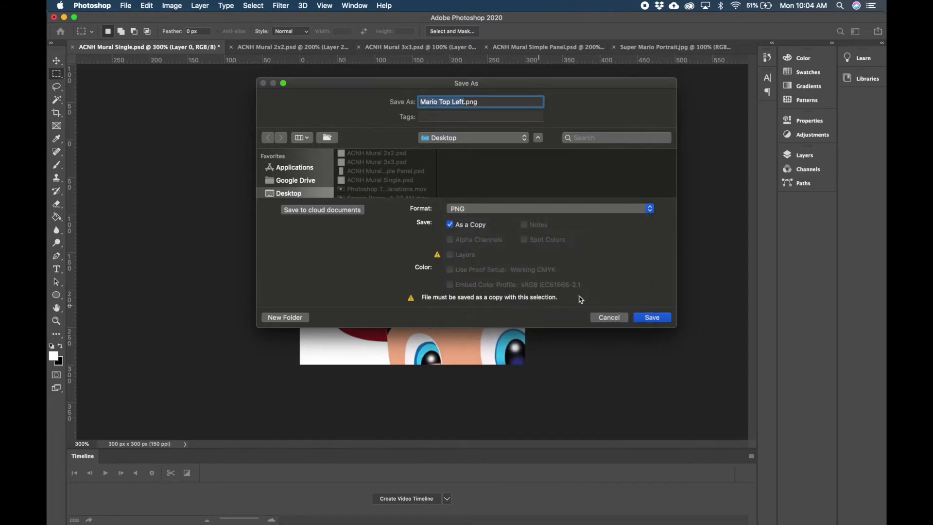
{"action": "left_click", "coordinate": [651, 317]}
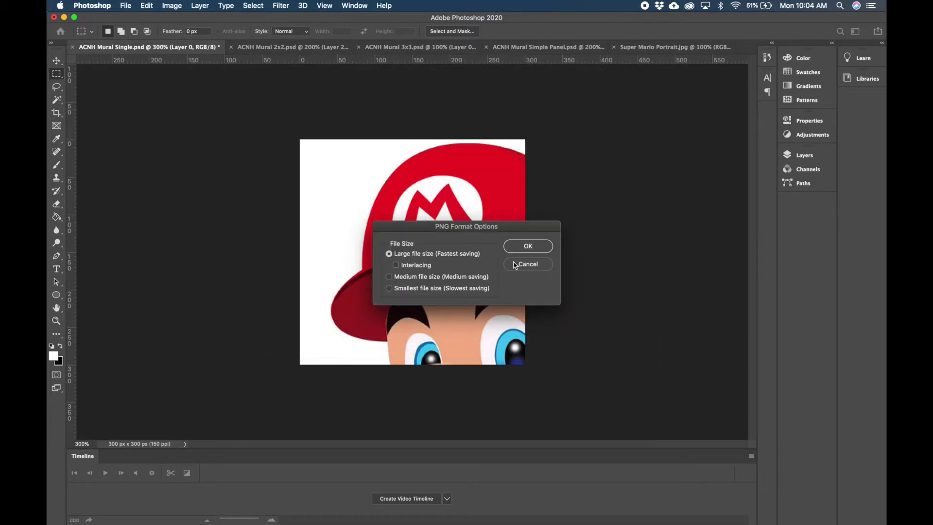
{"action": "left_click", "coordinate": [525, 245]}
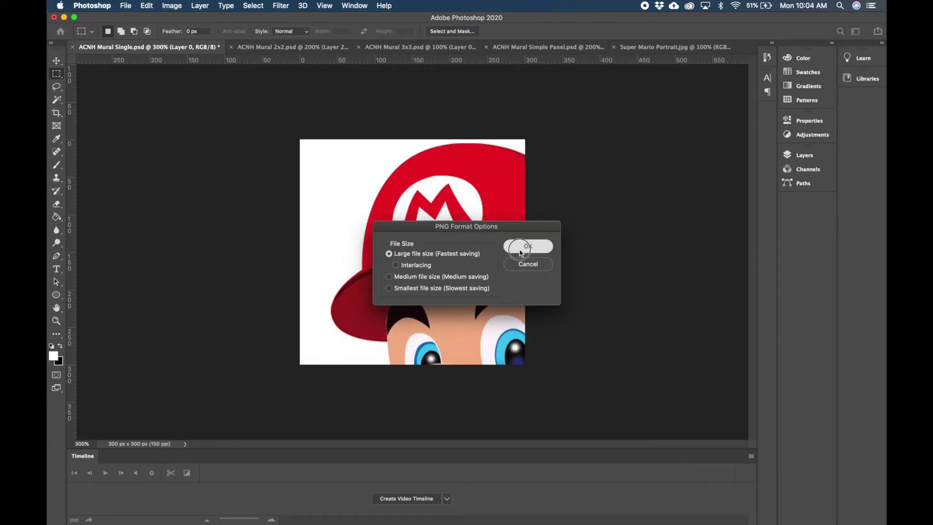
Select Mario's top-right quarter in the 2x2 file and paste it into the Single tile
{"action": "left_click", "coordinate": [286, 47]}
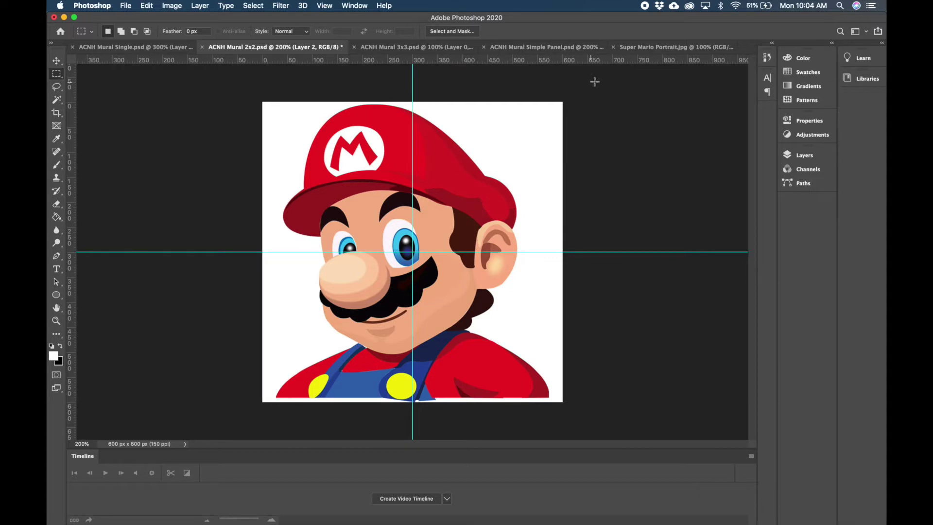
{"action": "left_click_drag", "start_coordinate": [564, 100], "coordinate": [412, 249]}
{"action": "left_click", "coordinate": [137, 49]}
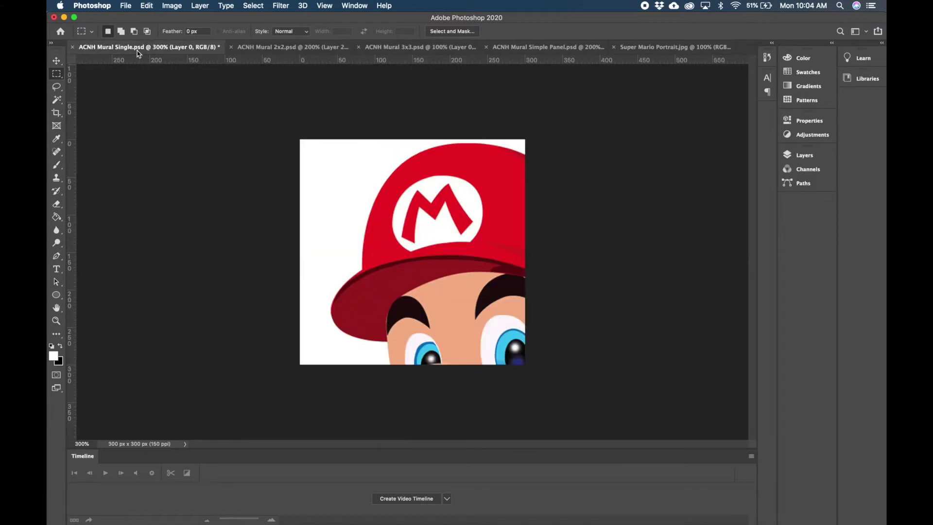
{"action": "key", "text": "super+v"}
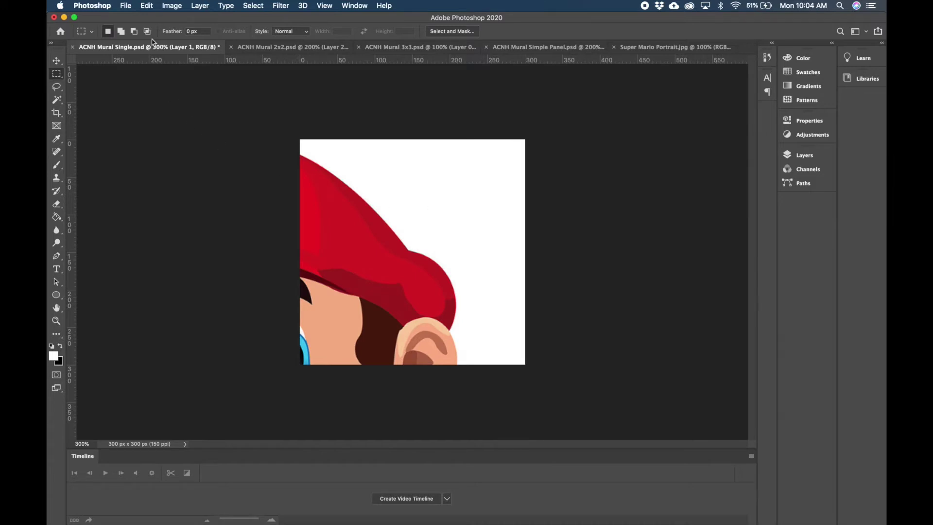
Save the tile to the Desktop as PNG named 'Mario Top Right'
{"action": "left_click", "coordinate": [126, 5]}
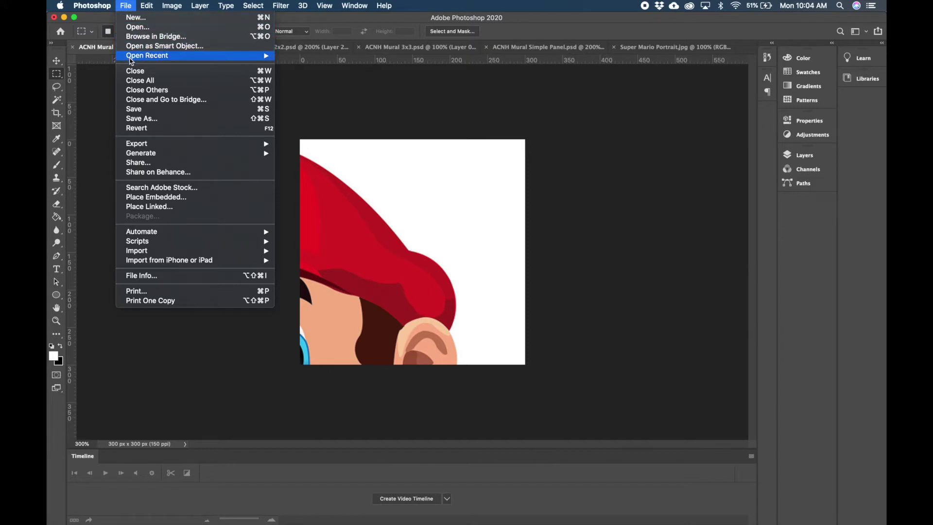
{"action": "left_click", "coordinate": [144, 121]}
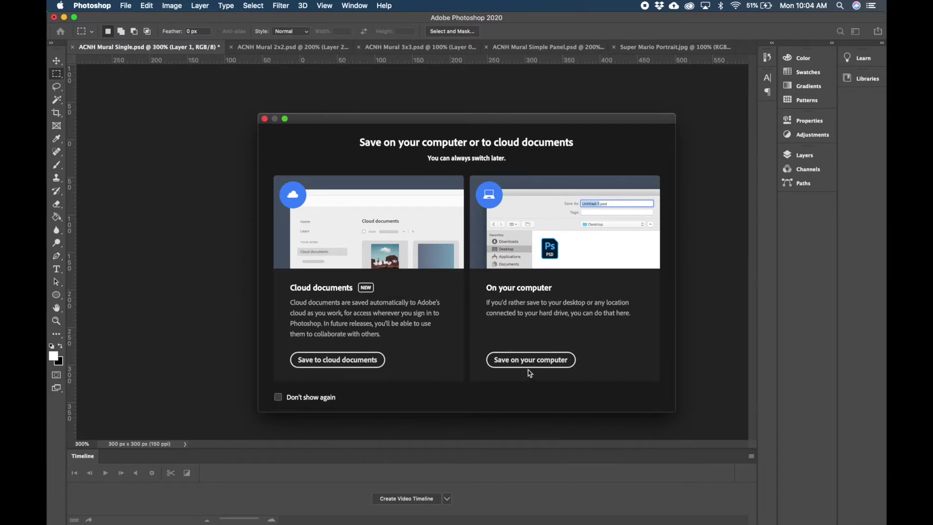
{"action": "left_click", "coordinate": [528, 368]}
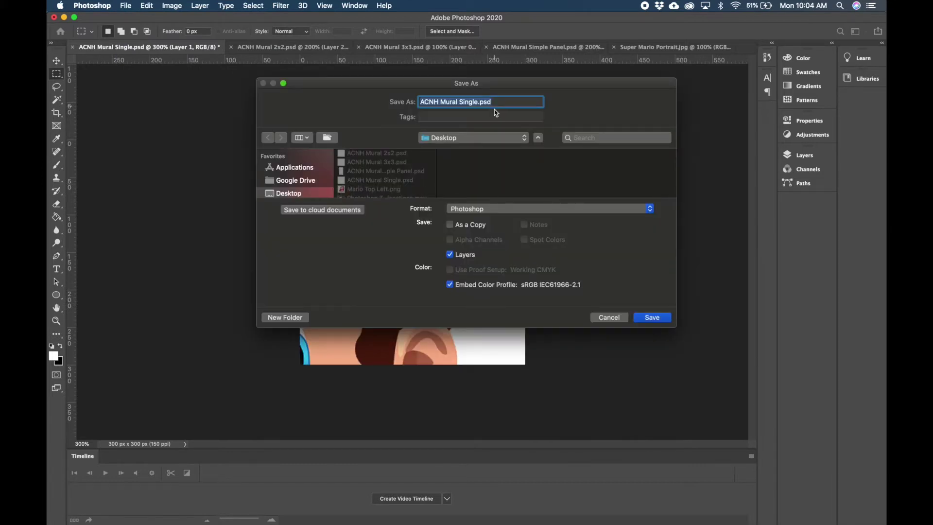
{"action": "left_click", "coordinate": [478, 102]}
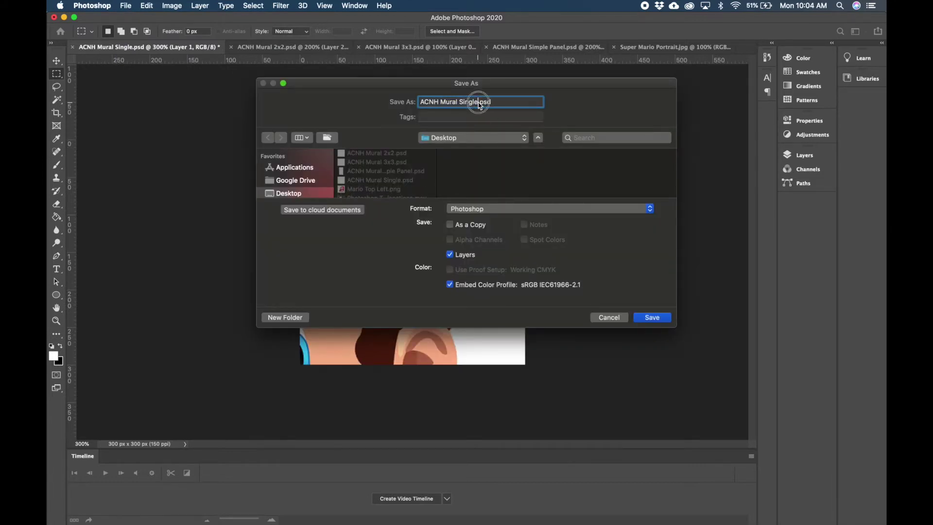
{"action": "left_click_drag", "start_coordinate": [479, 103], "coordinate": [419, 102]}
{"action": "type", "text": "Mario"}
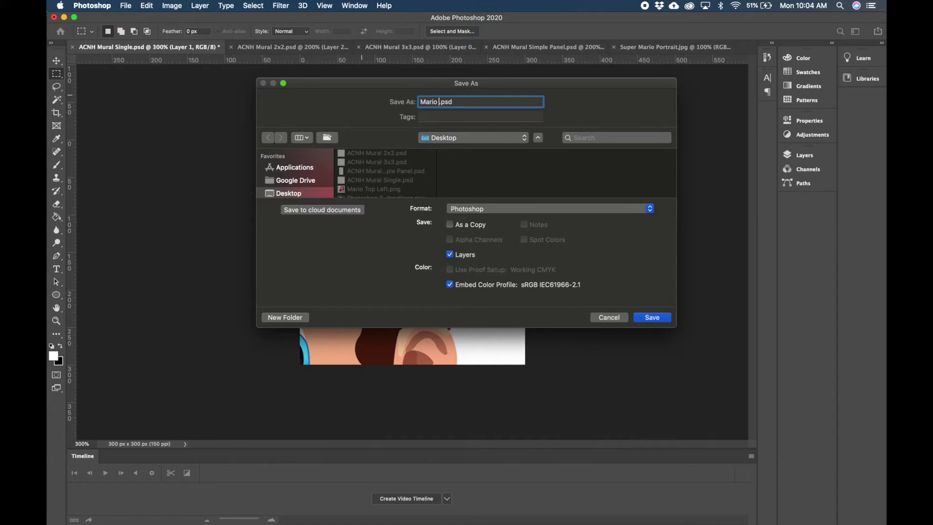
{"action": "type", "text": " Top Right"}
{"action": "left_click", "coordinate": [480, 210]}
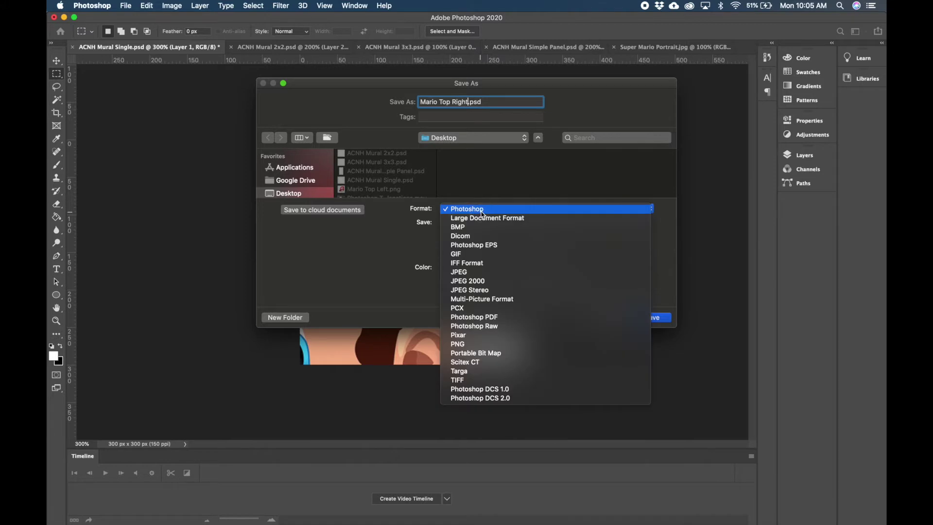
{"action": "left_click", "coordinate": [632, 343]}
{"action": "left_click", "coordinate": [652, 317]}
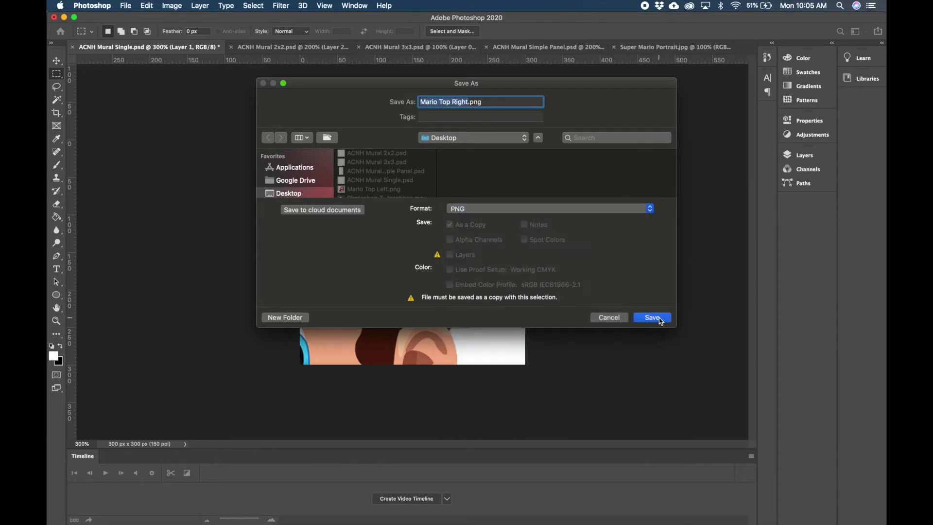
{"action": "left_click", "coordinate": [520, 248]}
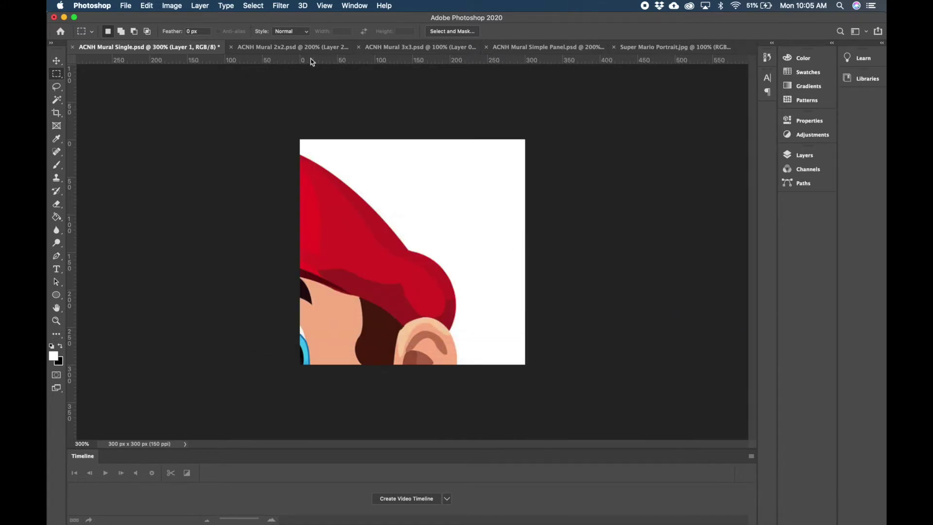
Select Mario's bottom-left quarter in the 2x2 file and paste it into the Single tile
{"action": "left_click", "coordinate": [301, 46]}
{"action": "left_click", "coordinate": [211, 327]}
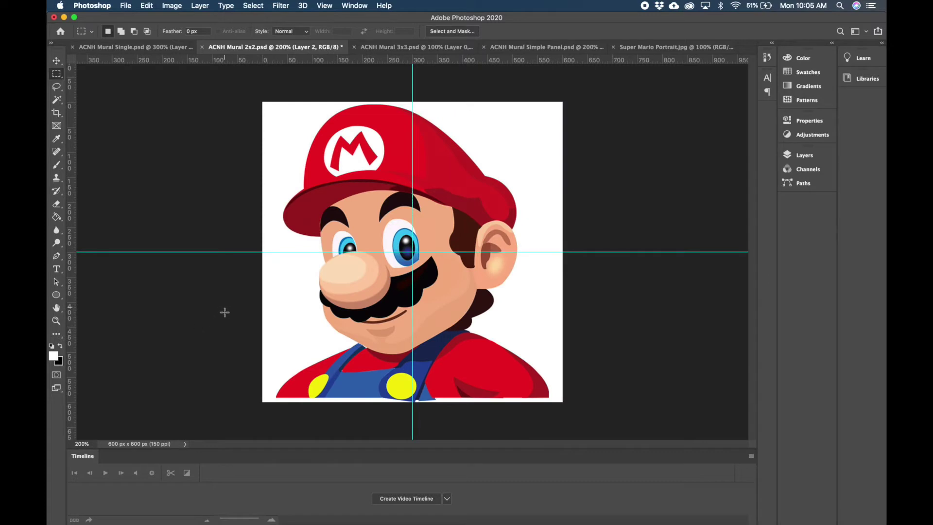
{"action": "left_click", "coordinate": [237, 407]}
{"action": "left_click_drag", "start_coordinate": [236, 407], "coordinate": [410, 251]}
{"action": "left_click", "coordinate": [128, 46]}
{"action": "key", "text": "super+v"}
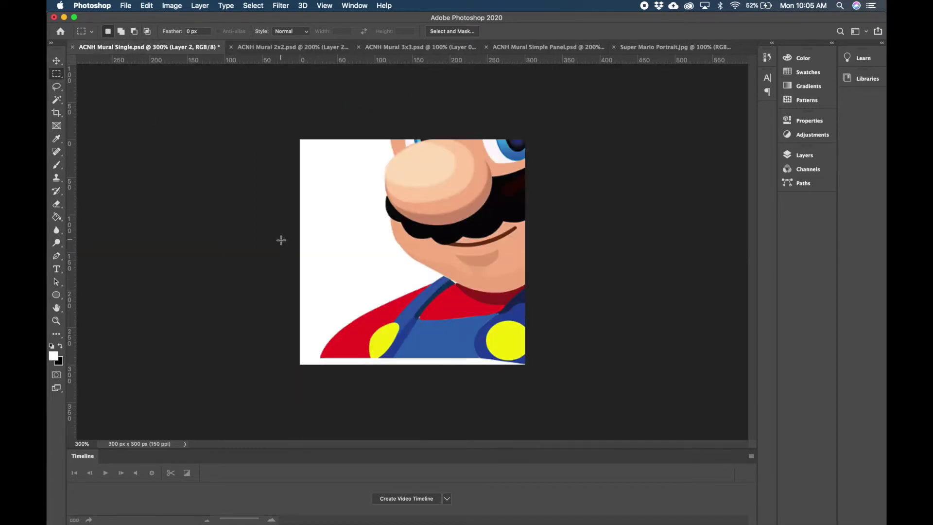
Save the tile as Mario Bottom Left.png with default PNG options, then return to the 2x2 mural
{"action": "left_click", "coordinate": [124, 6]}
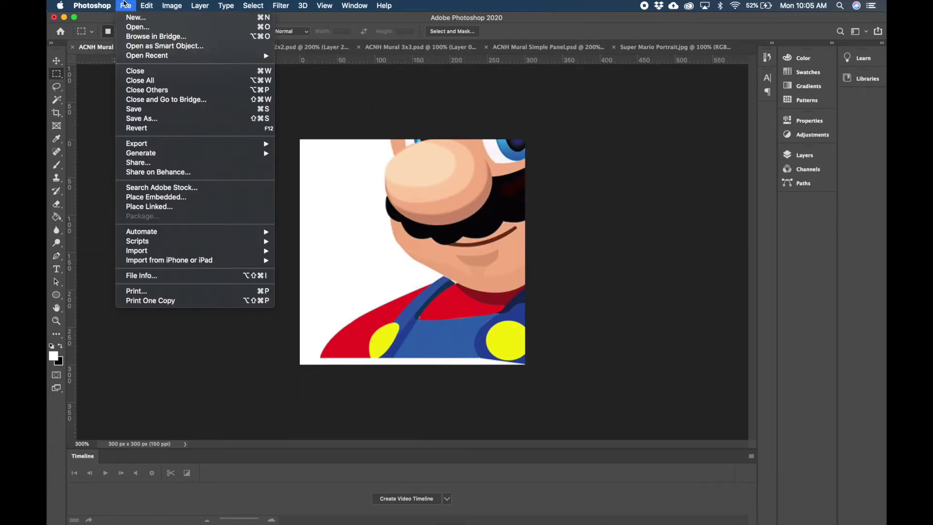
{"action": "left_click", "coordinate": [146, 120]}
{"action": "left_click", "coordinate": [526, 360]}
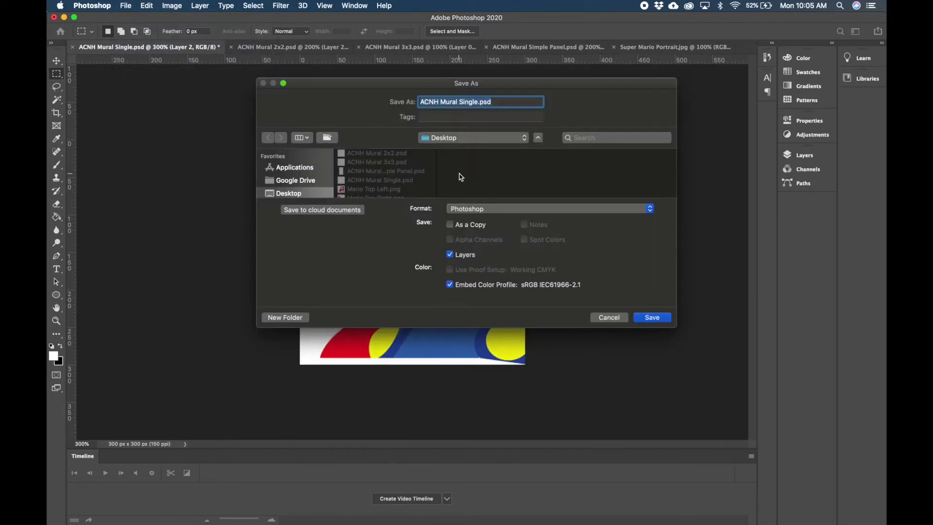
{"action": "type", "text": "Mario Bottom Left"}
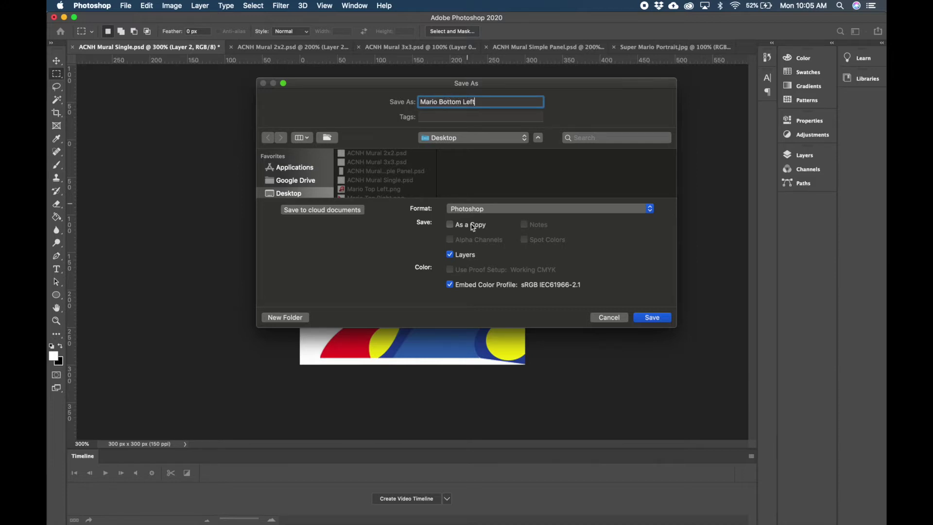
{"action": "left_click", "coordinate": [493, 209]}
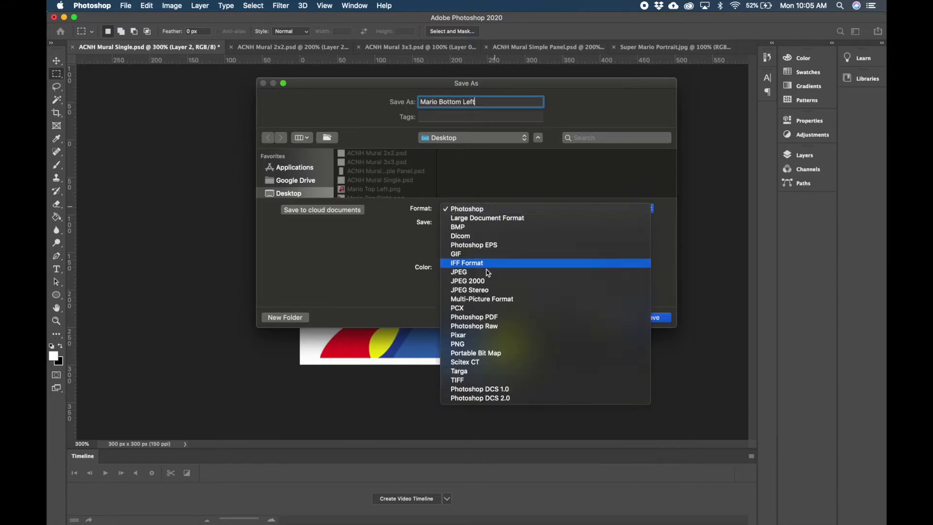
{"action": "left_click", "coordinate": [471, 344]}
{"action": "key", "text": "Return"}
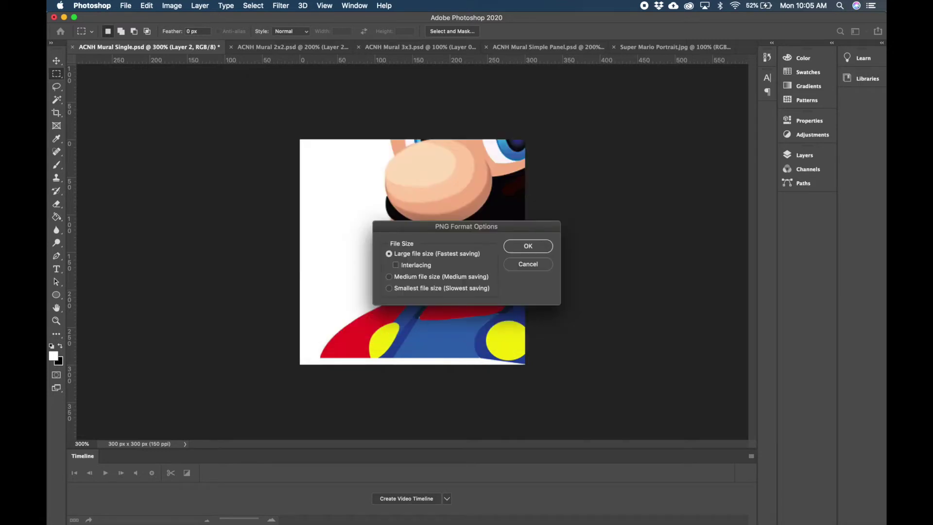
{"action": "key", "text": "Return"}
{"action": "left_click", "coordinate": [270, 47]}
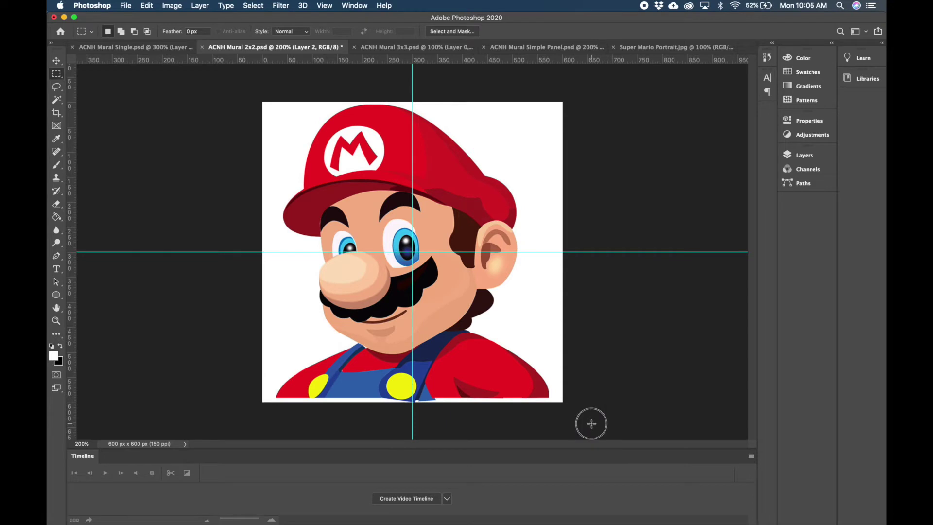
Copy the bottom-right quarter of the Mario portrait into the ACNH Mural Single tile
{"action": "left_click_drag", "start_coordinate": [563, 402], "coordinate": [412, 253]}
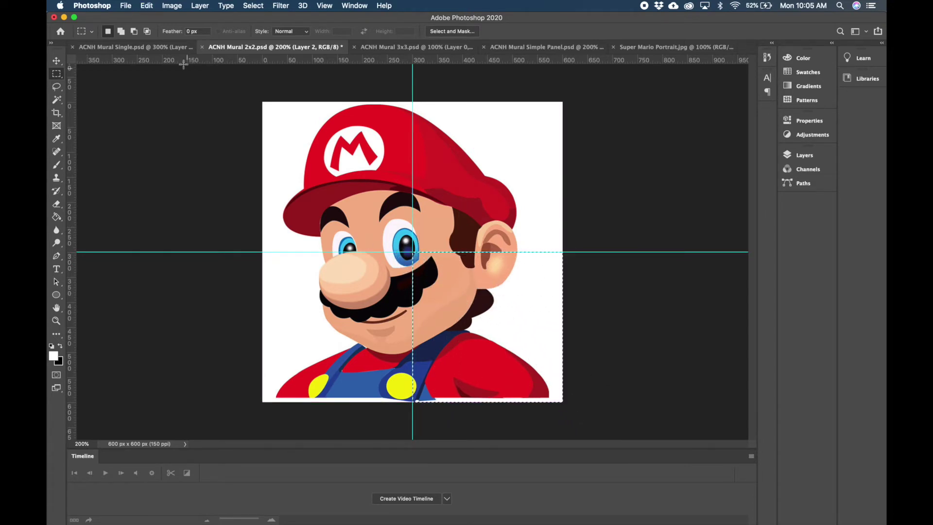
{"action": "left_click", "coordinate": [145, 47]}
{"action": "key", "text": "super+v"}
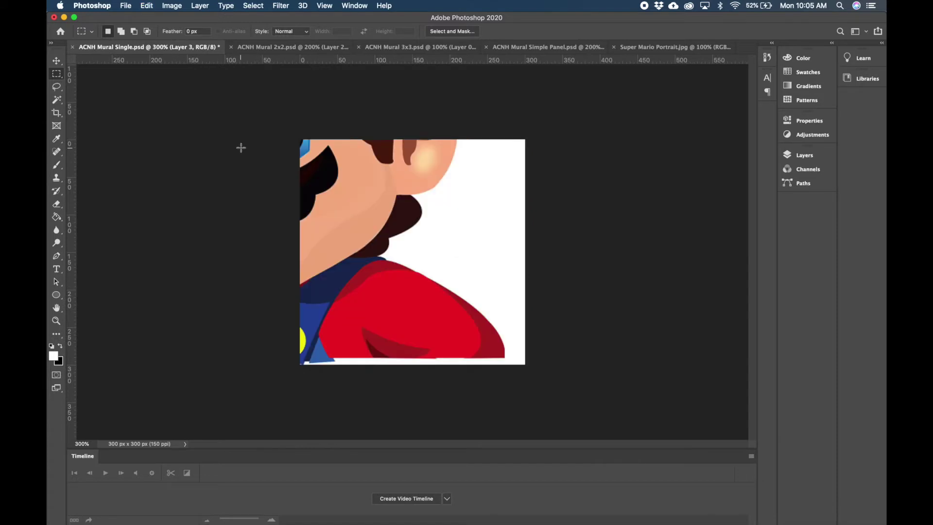
Save the tile to the computer as the PNG 'Mario Bottom Right' with default PNG options
{"action": "left_click", "coordinate": [128, 5]}
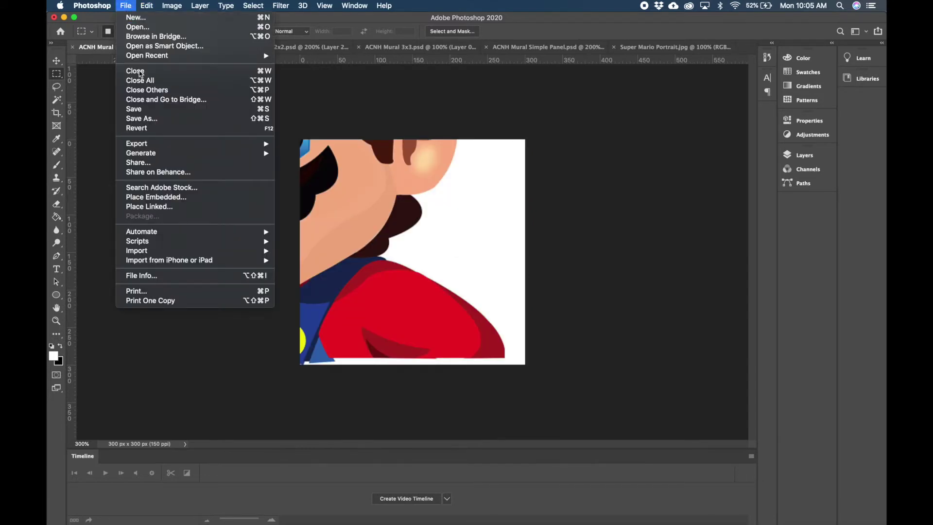
{"action": "left_click", "coordinate": [145, 119]}
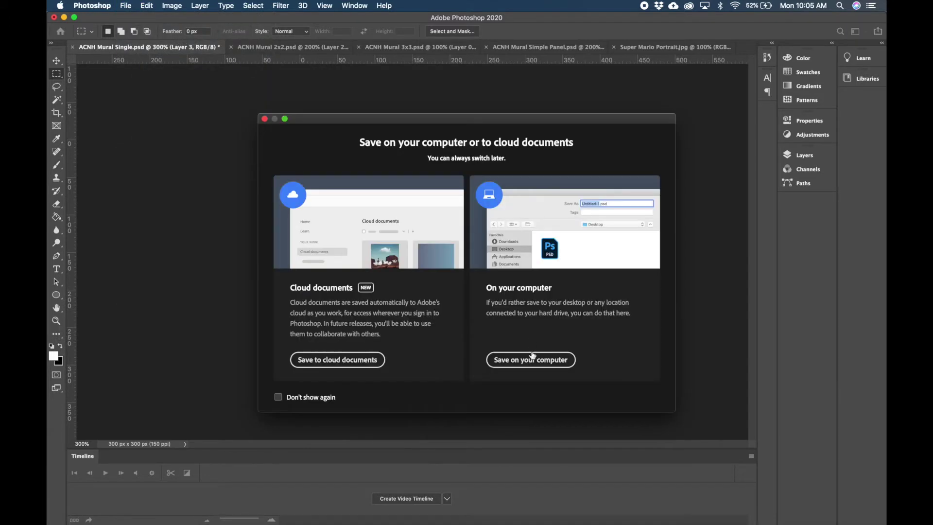
{"action": "left_click", "coordinate": [532, 360]}
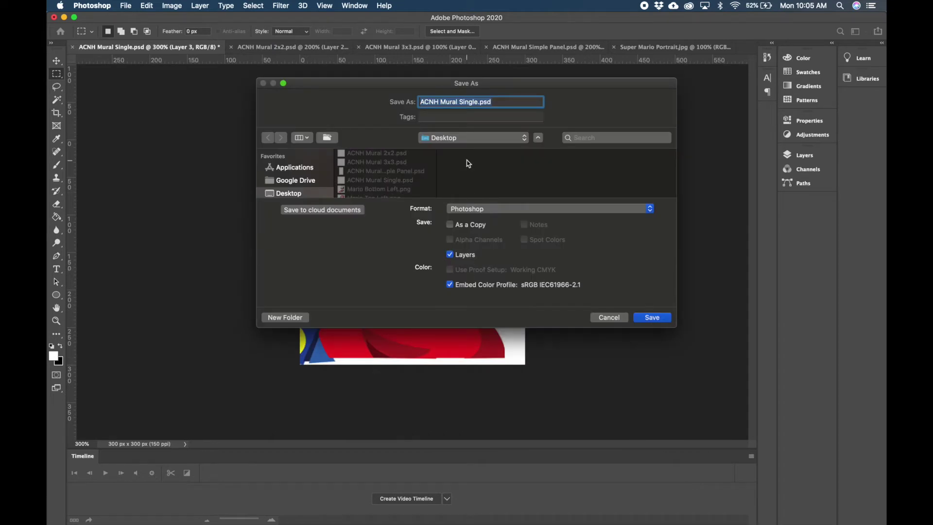
{"action": "type", "text": "Mario Bottom Right"}
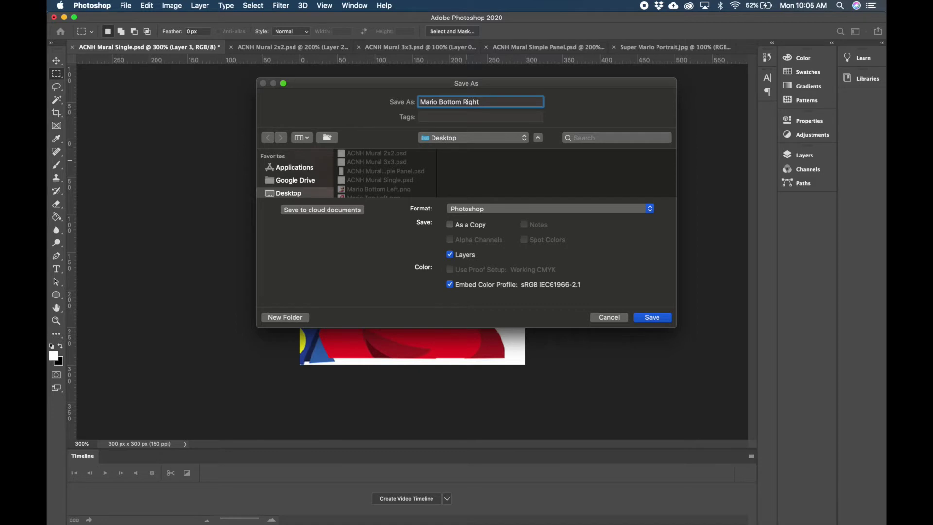
{"action": "left_click", "coordinate": [487, 210]}
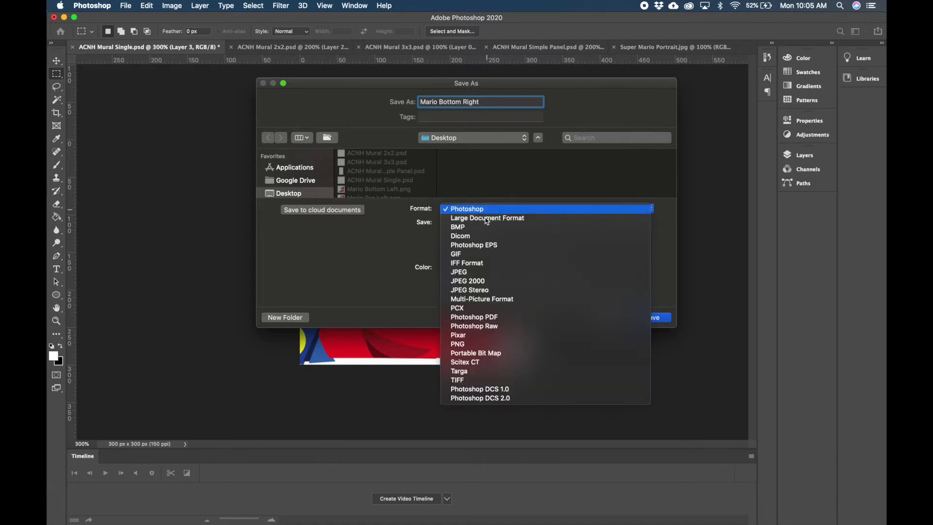
{"action": "left_click", "coordinate": [465, 347]}
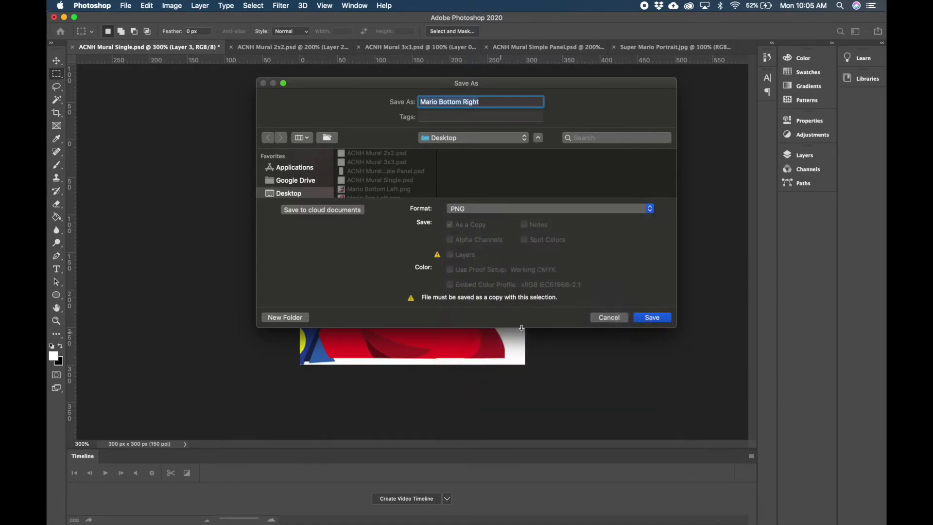
{"action": "left_click", "coordinate": [644, 322]}
{"action": "left_click", "coordinate": [526, 247]}
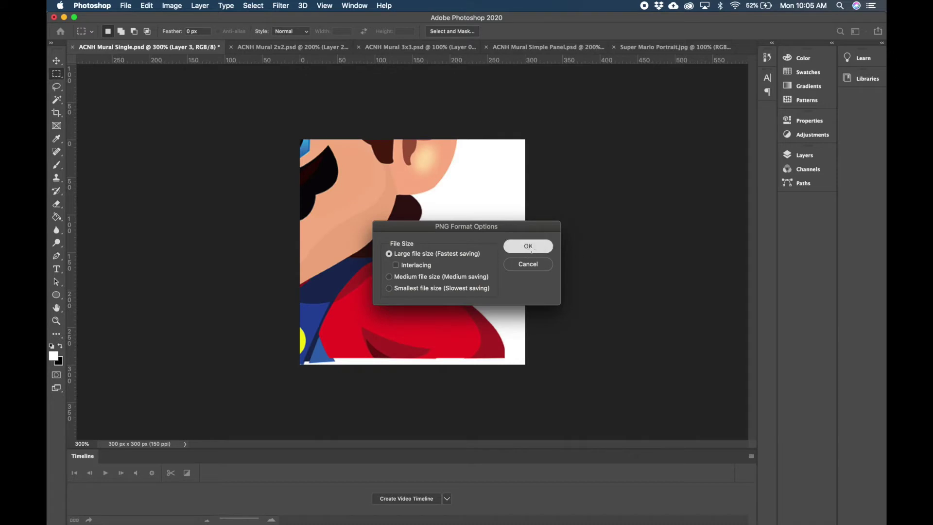
{"action": "left_click", "coordinate": [76, 514]}
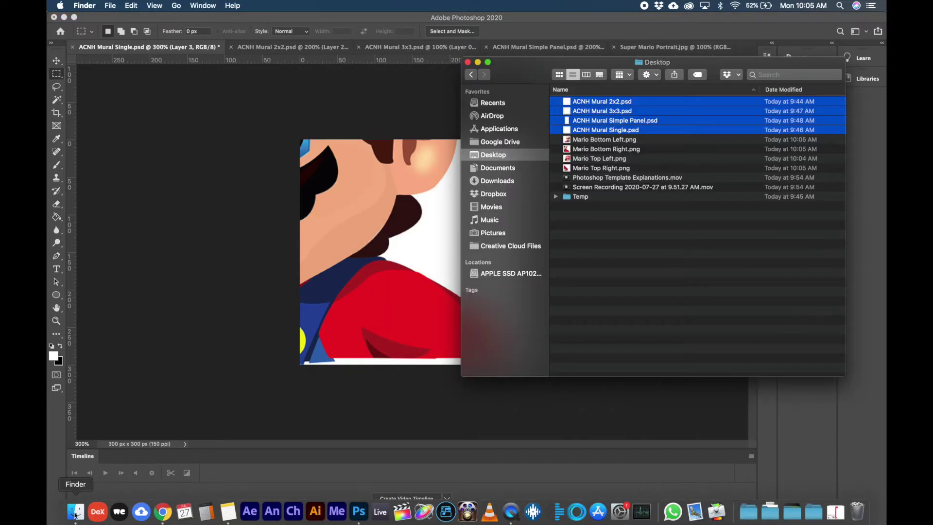
Check the Mario Bottom Left and Mario Bottom Right PNGs in the Desktop file list
{"action": "left_click", "coordinate": [616, 149]}
{"action": "left_click", "coordinate": [613, 141]}
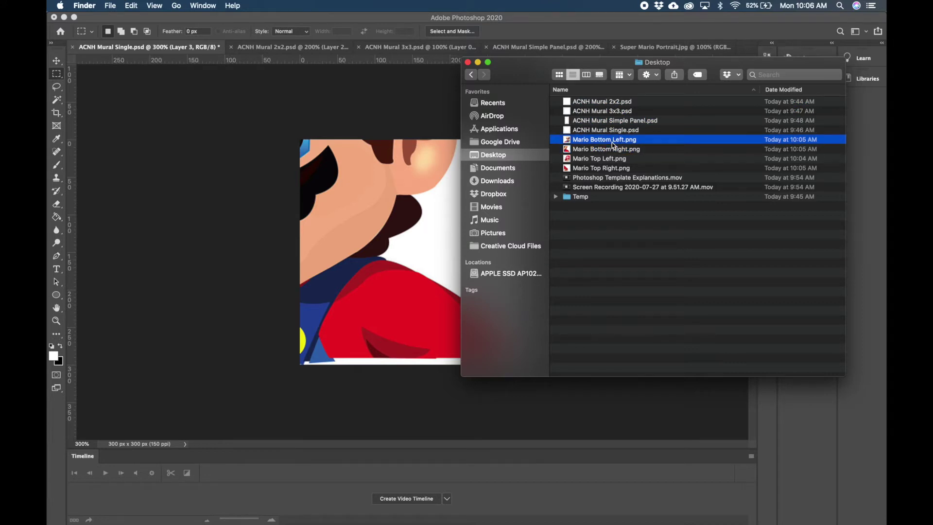
{"action": "key", "text": "Down"}
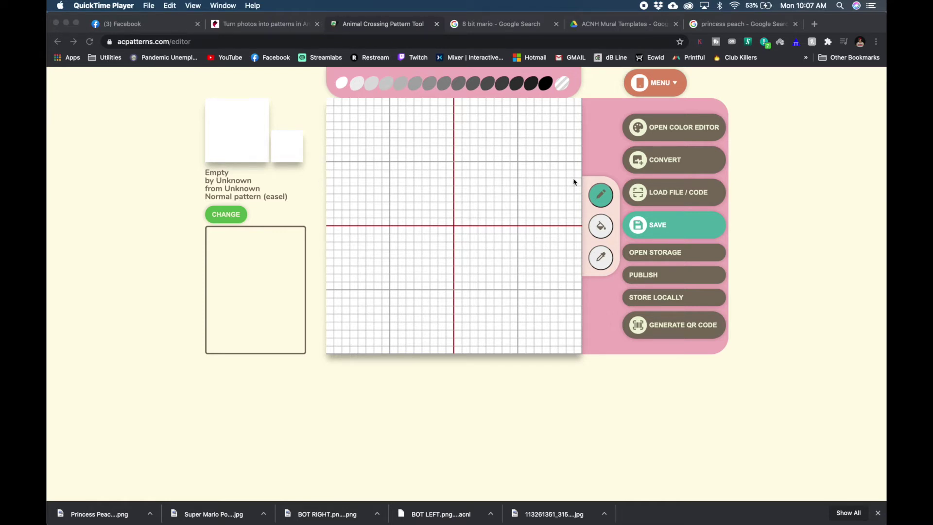
Load Mario Top Left.png into the converter at 1 pattern wide by 1 tall, adjusting the crop
{"action": "left_click", "coordinate": [686, 165]}
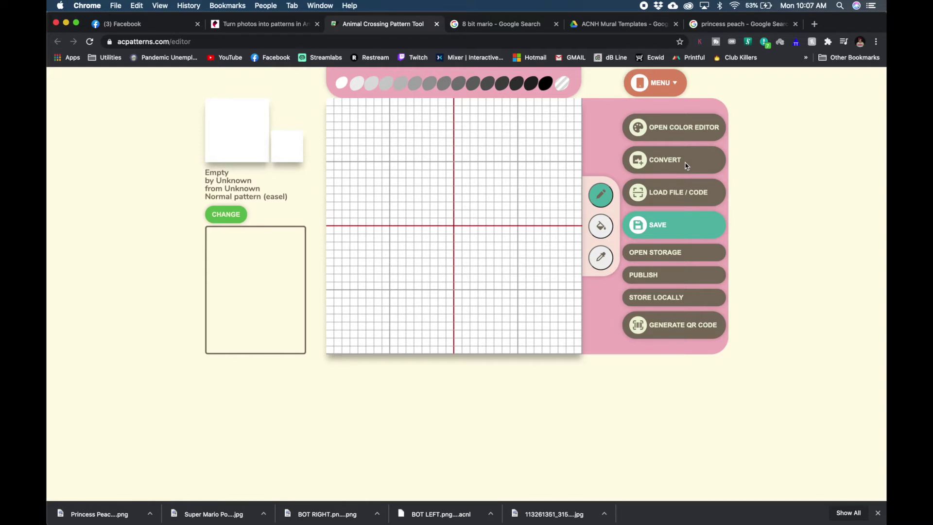
{"action": "left_click", "coordinate": [673, 161]}
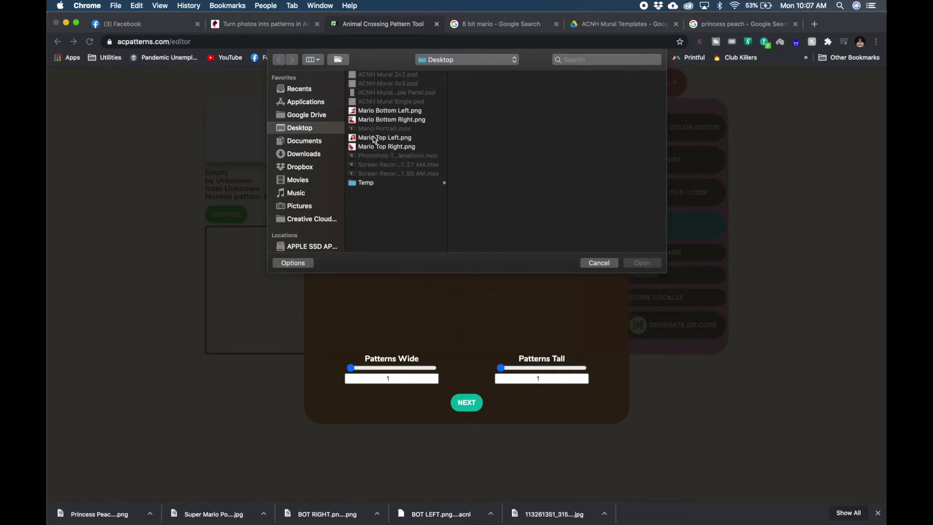
{"action": "left_click", "coordinate": [374, 139]}
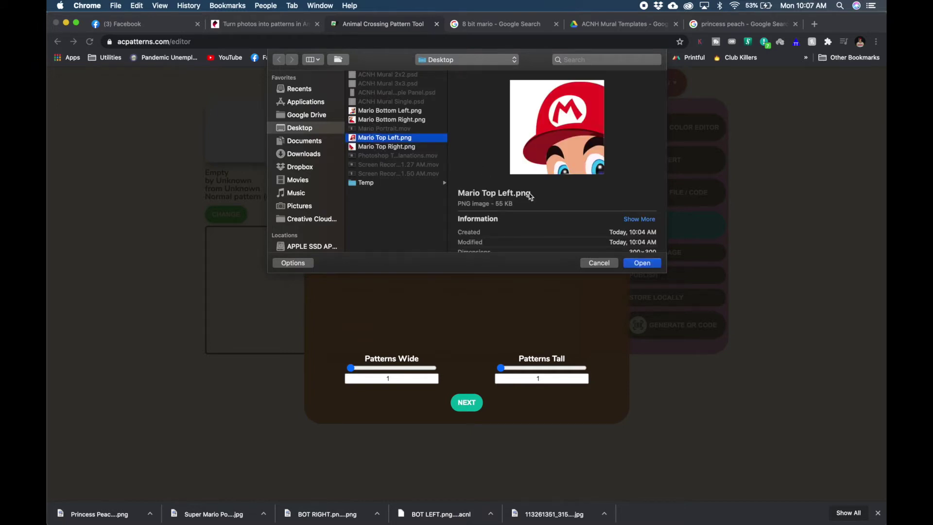
{"action": "left_click", "coordinate": [641, 263]}
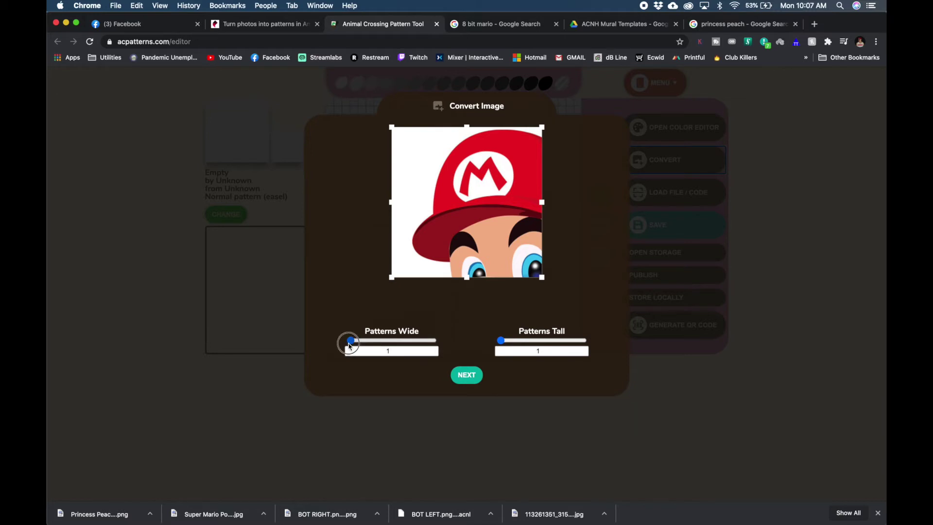
{"action": "mouse_move", "coordinate": [351, 341]}
{"action": "left_mouse_down"}
{"action": "mouse_move", "coordinate": [393, 347]}
{"action": "mouse_move", "coordinate": [340, 337]}
{"action": "left_mouse_up"}
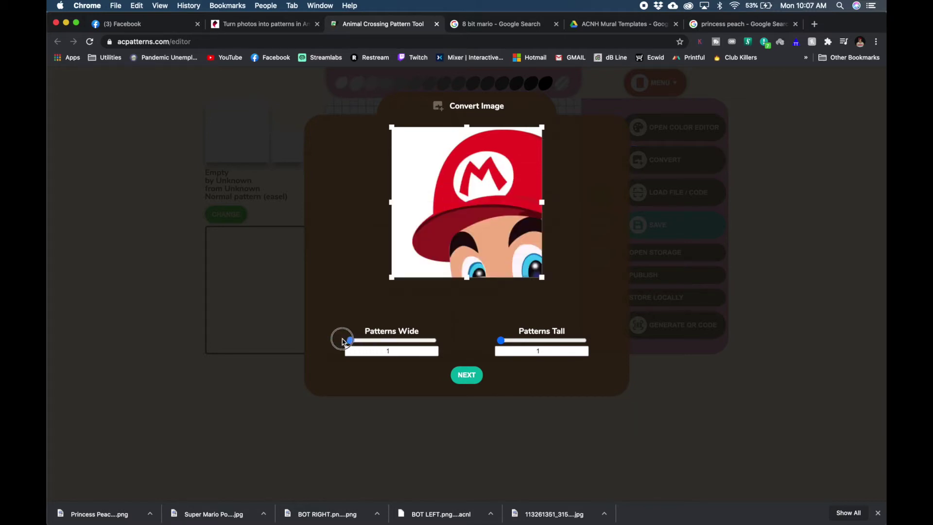
{"action": "mouse_move", "coordinate": [502, 341]}
{"action": "left_mouse_down"}
{"action": "mouse_move", "coordinate": [527, 344]}
{"action": "mouse_move", "coordinate": [500, 341]}
{"action": "left_mouse_up"}
{"action": "mouse_move", "coordinate": [541, 277]}
{"action": "left_mouse_down"}
{"action": "mouse_move", "coordinate": [440, 170]}
{"action": "mouse_move", "coordinate": [517, 233]}
{"action": "mouse_move", "coordinate": [540, 270]}
{"action": "mouse_move", "coordinate": [514, 229]}
{"action": "mouse_move", "coordinate": [538, 251]}
{"action": "mouse_move", "coordinate": [558, 282]}
{"action": "left_mouse_up"}
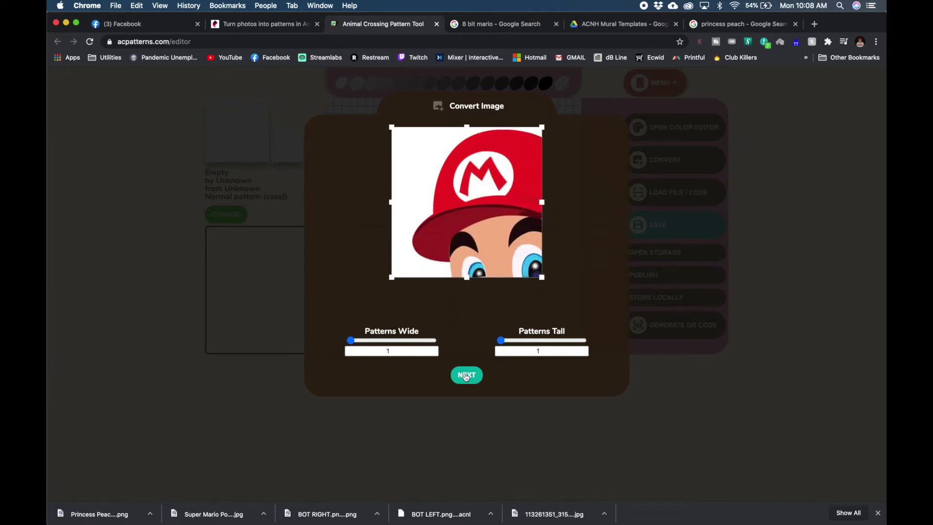
Convert the top-left Mario image into a pattern and download it as an .acnl file
{"action": "left_click", "coordinate": [466, 375]}
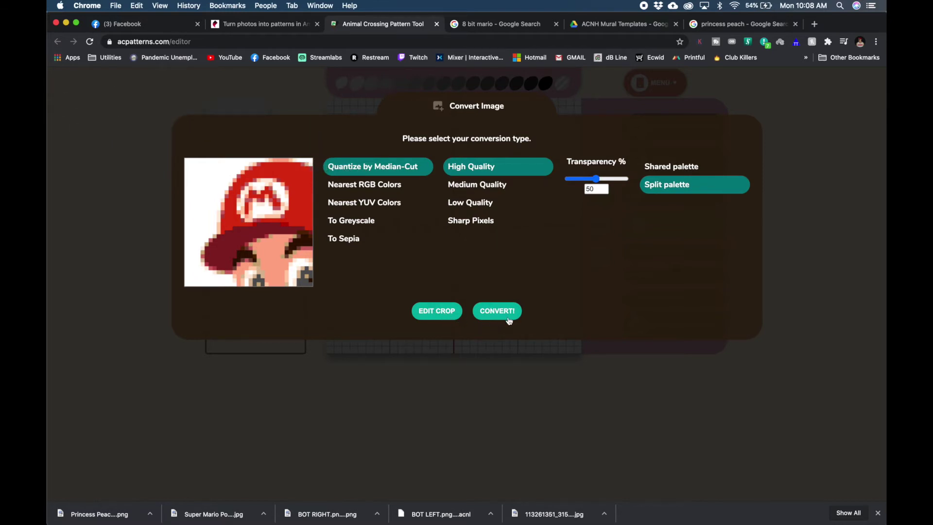
{"action": "left_click", "coordinate": [507, 313]}
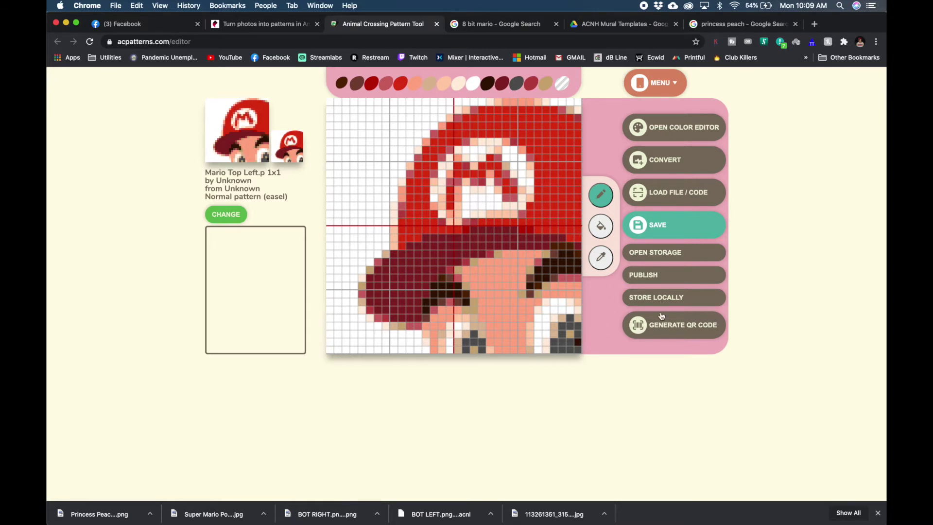
{"action": "left_click", "coordinate": [656, 228]}
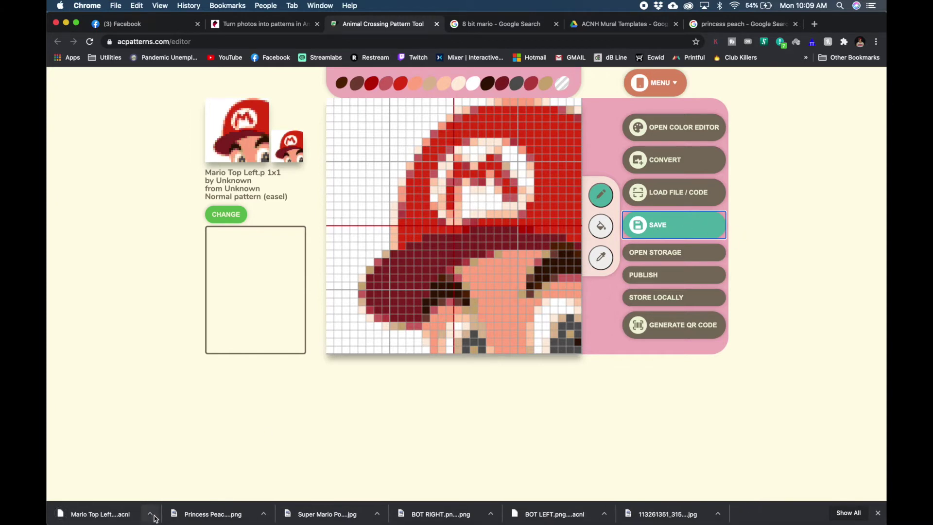
Reveal the downloaded .acnl file in Finder, then generate the pattern's QR code
{"action": "left_click", "coordinate": [147, 513]}
{"action": "left_click", "coordinate": [174, 500]}
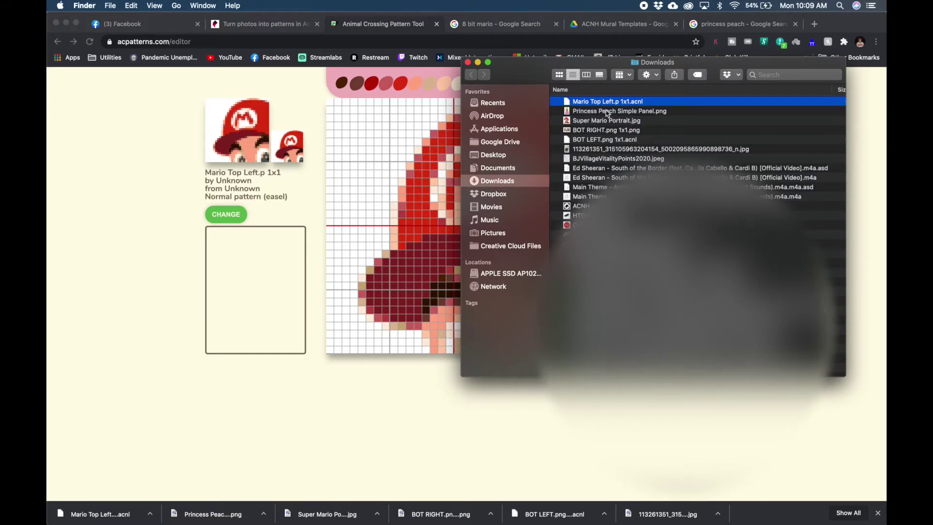
{"action": "left_click", "coordinate": [468, 63]}
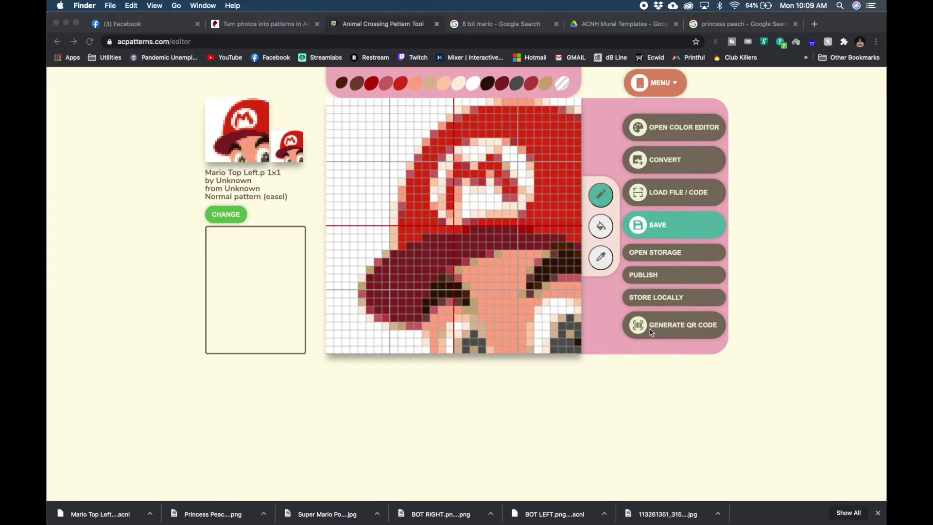
{"action": "left_click", "coordinate": [670, 332]}
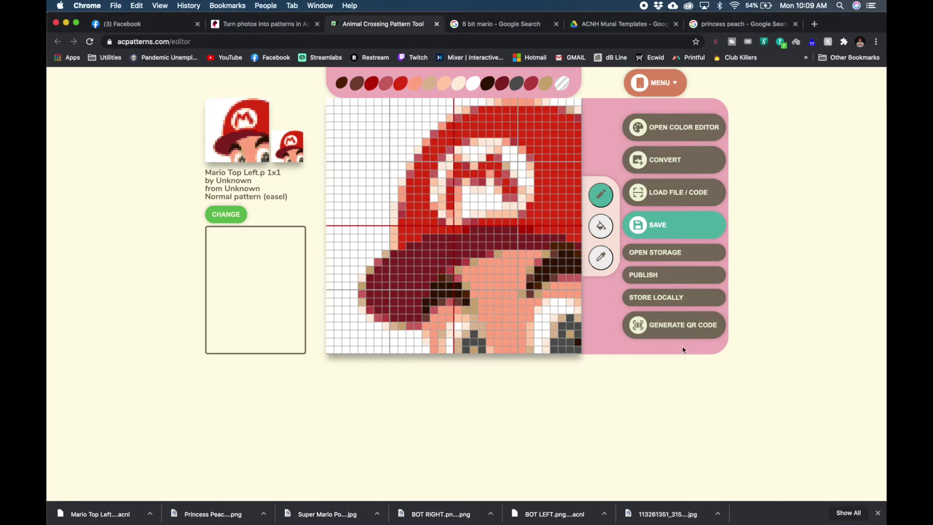
{"action": "left_click", "coordinate": [669, 332]}
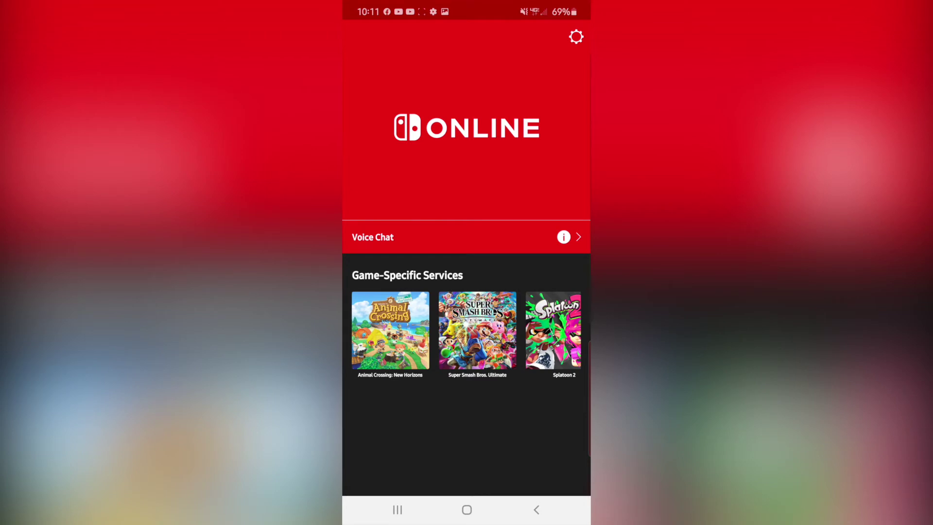
Open the Animal Crossing NookLink Designs section to scan the Mario Top Left QR code
{"action": "left_click", "coordinate": [390, 330]}
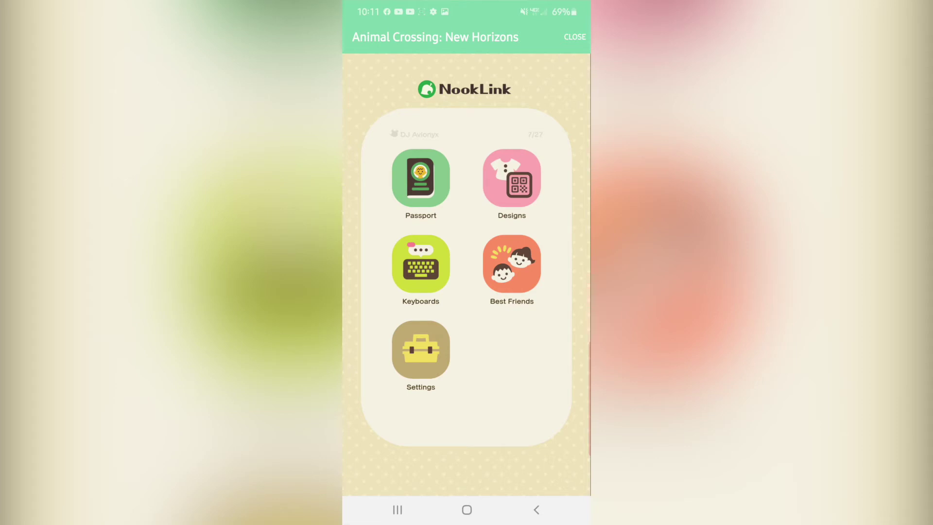
{"action": "left_click", "coordinate": [511, 178]}
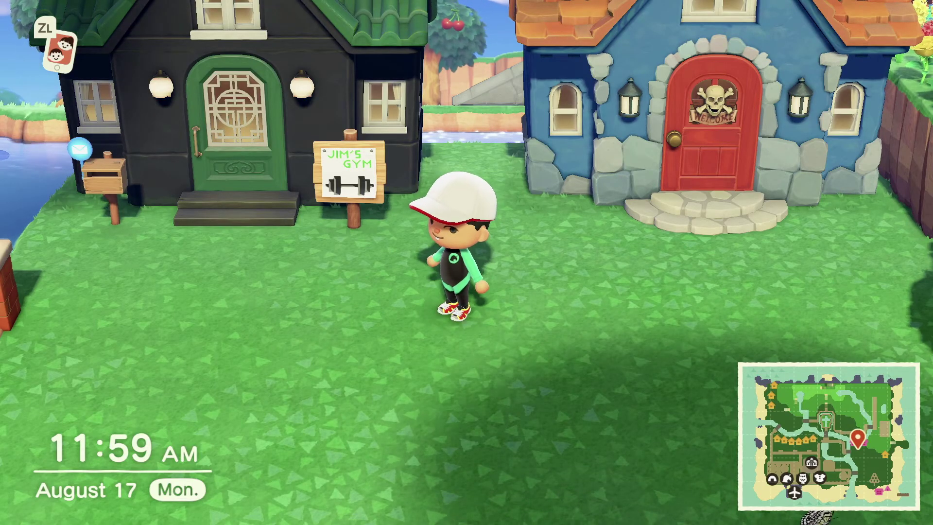
Download the scanned Mario Top Left design and overwrite the first empty Custom Designs slot
{"action": "key", "text": "z"}
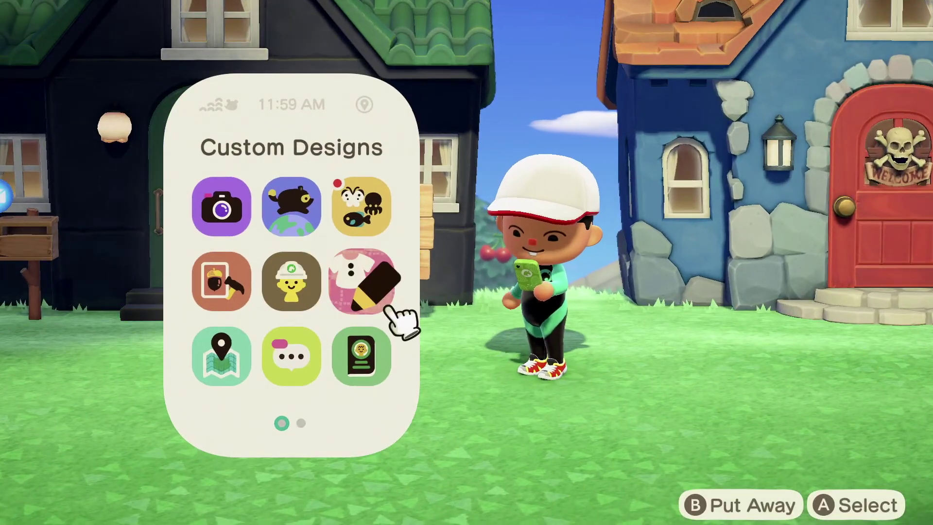
{"action": "key", "text": "a"}
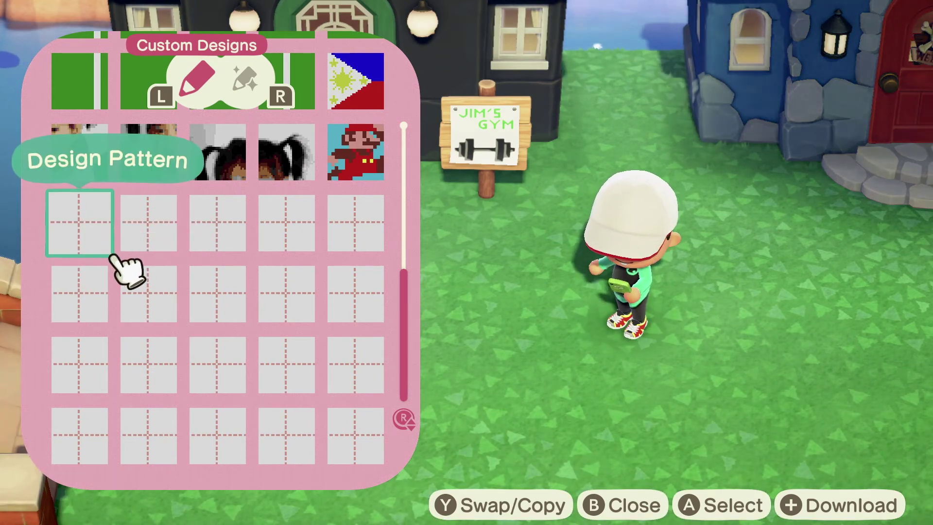
{"action": "key", "text": "plus"}
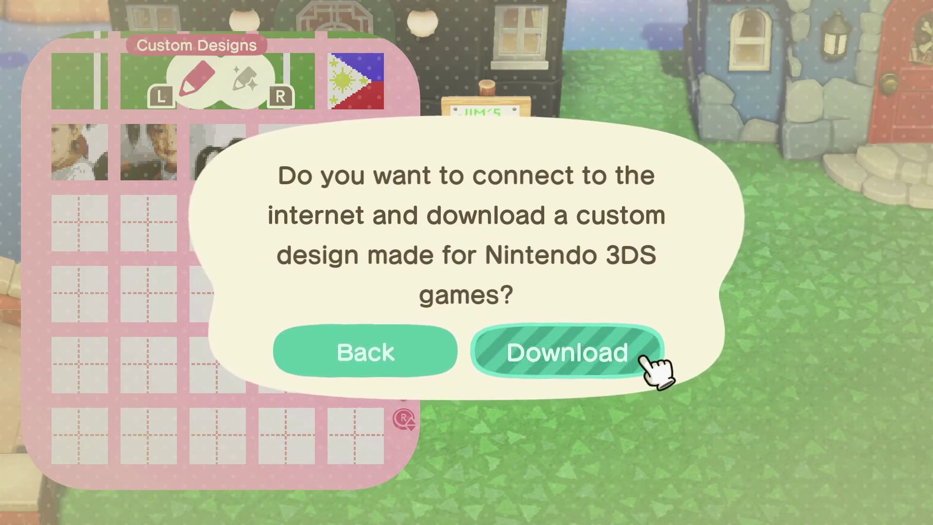
{"action": "left_click", "coordinate": [651, 366]}
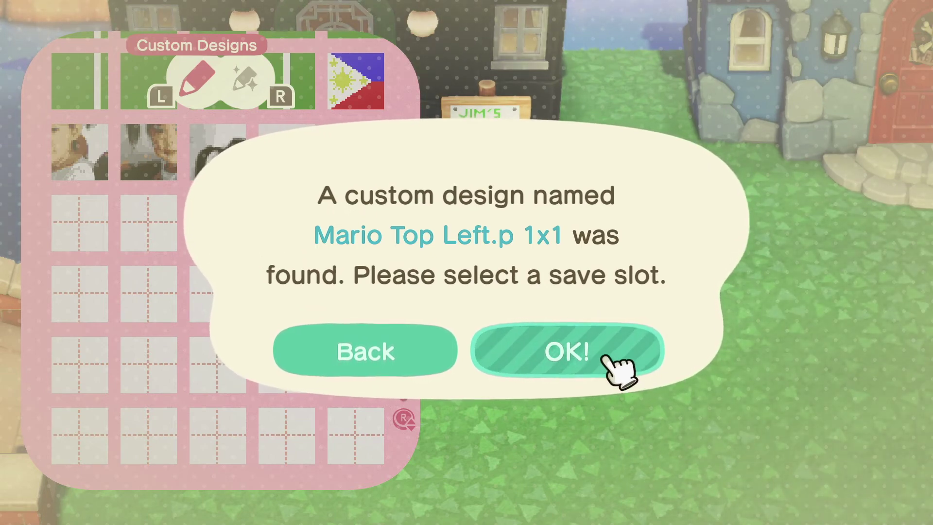
{"action": "left_click", "coordinate": [605, 358]}
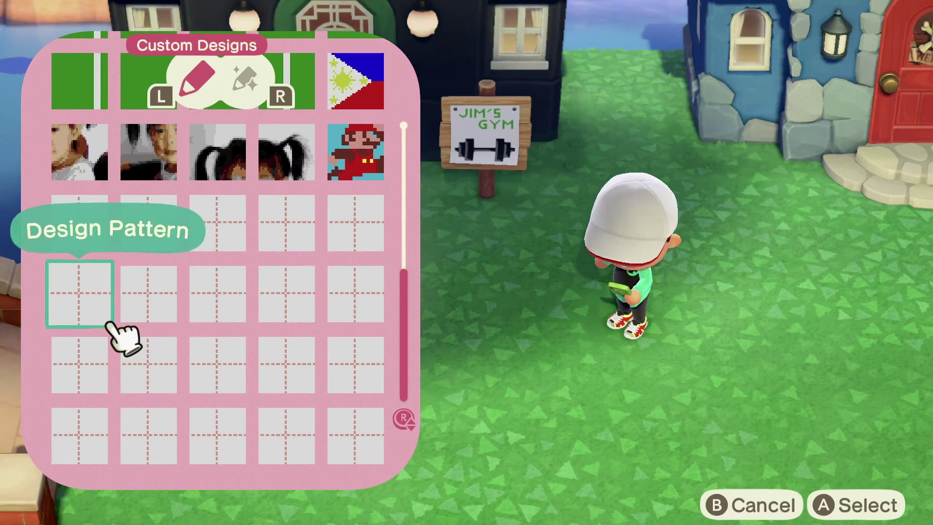
{"action": "left_click", "coordinate": [109, 254]}
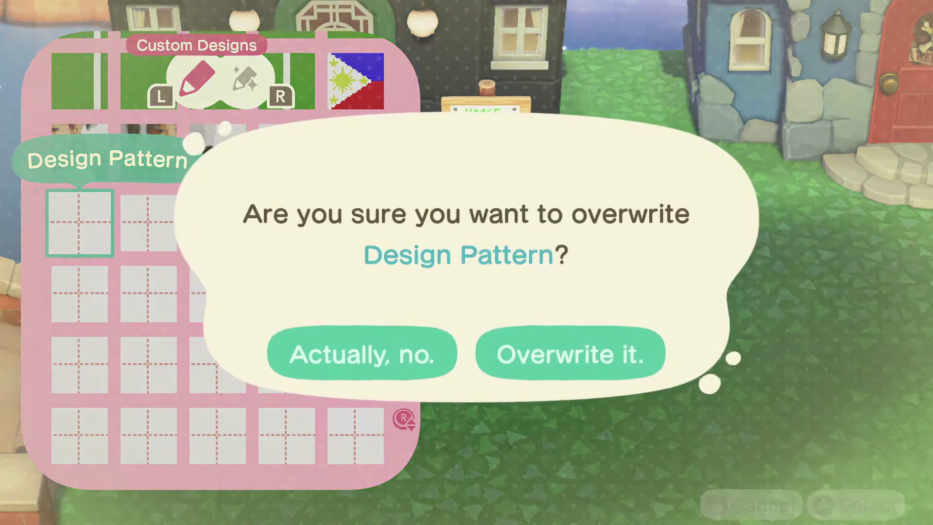
{"action": "left_click", "coordinate": [655, 358]}
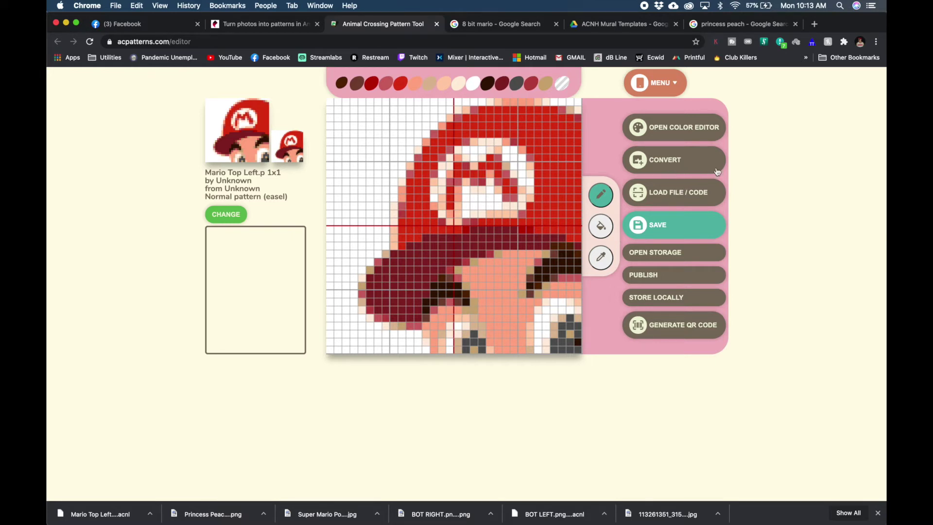
Convert Mario Top Right.png into a 1x1 pattern and generate its QR code
{"action": "left_click", "coordinate": [680, 164]}
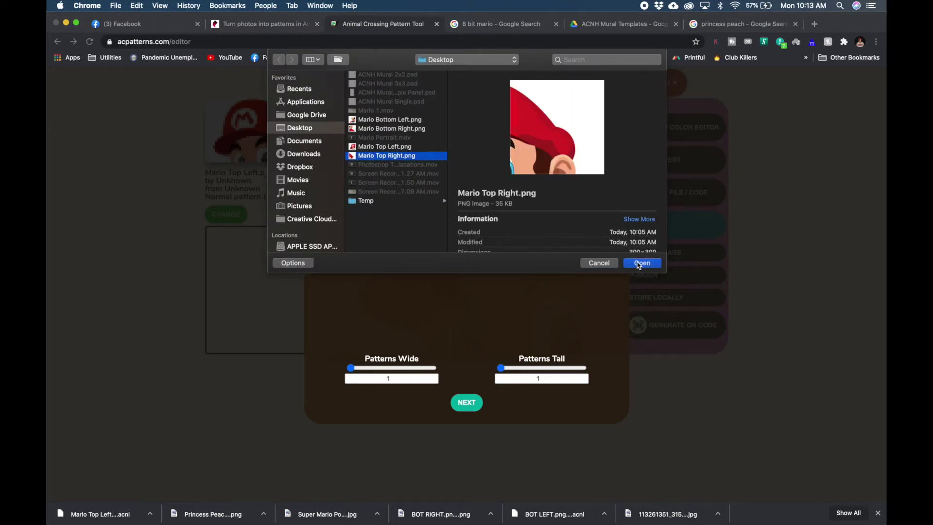
{"action": "left_click", "coordinate": [641, 263]}
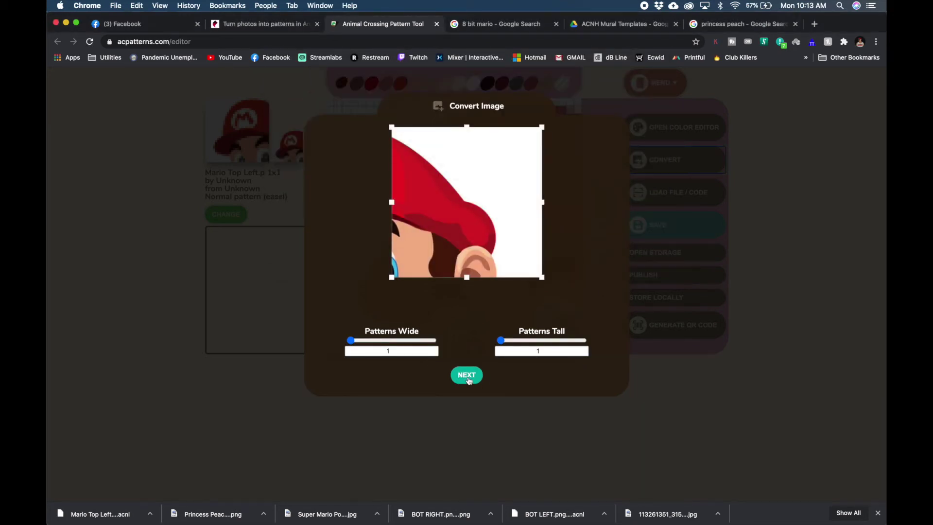
{"action": "left_click", "coordinate": [466, 375]}
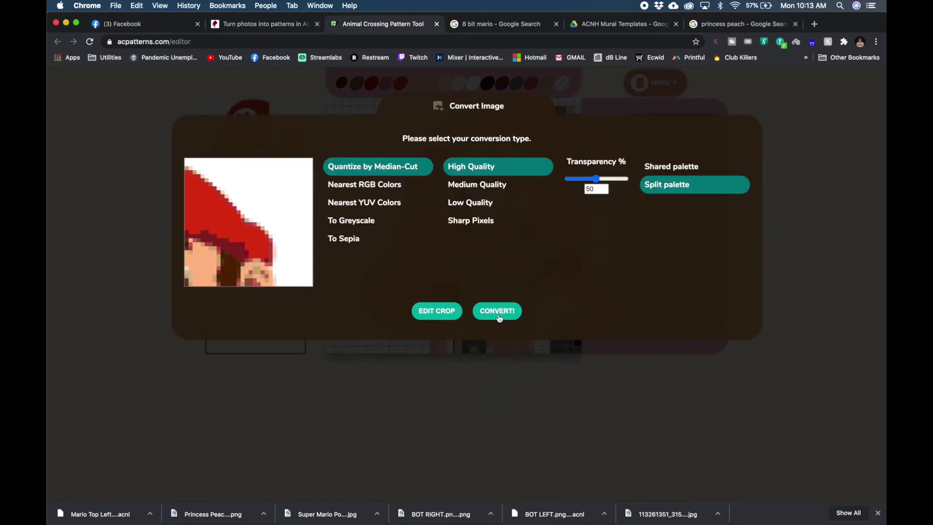
{"action": "left_click", "coordinate": [498, 315]}
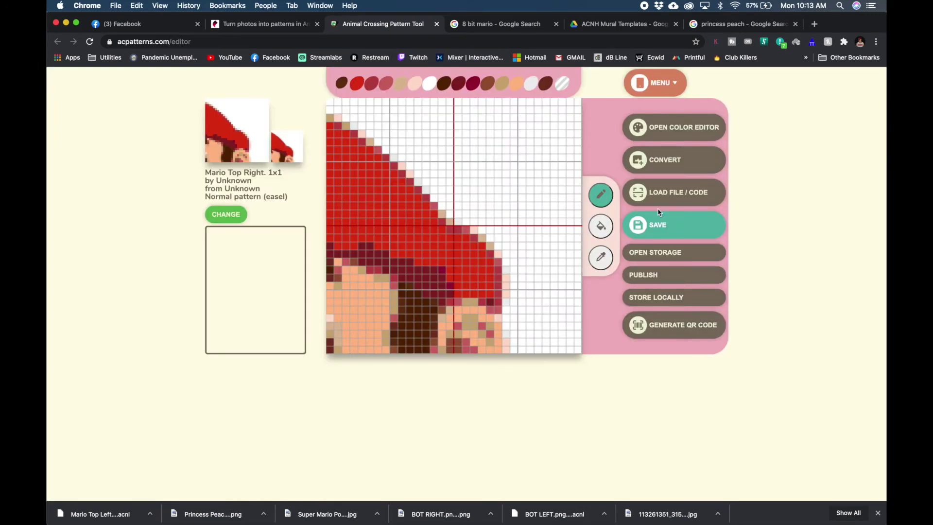
{"action": "left_click", "coordinate": [661, 333]}
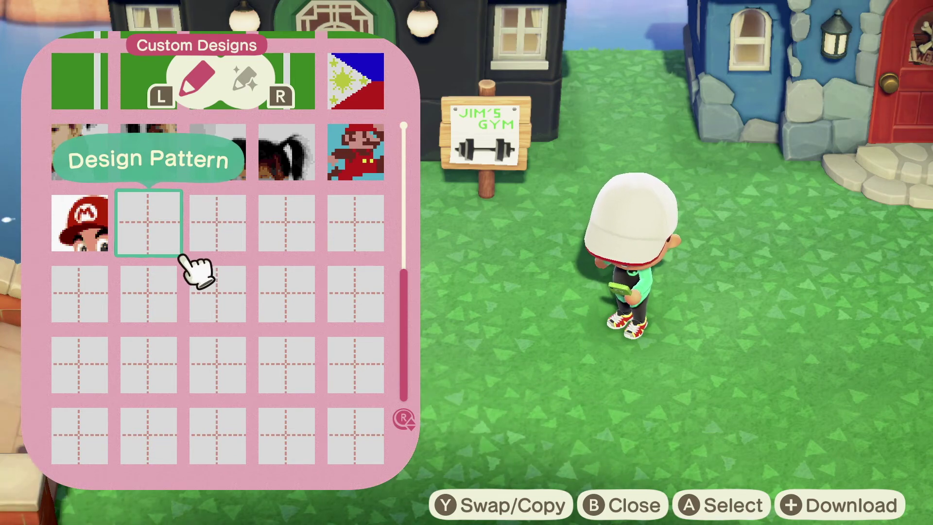
Download Mario Top Right into the empty slot beside Mario Top Left
{"action": "key", "text": "plus"}
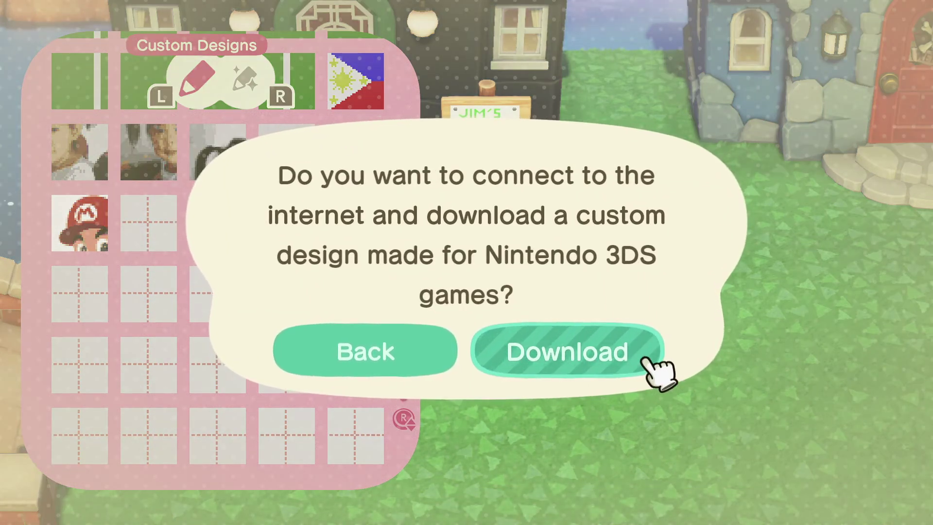
{"action": "key", "text": "b"}
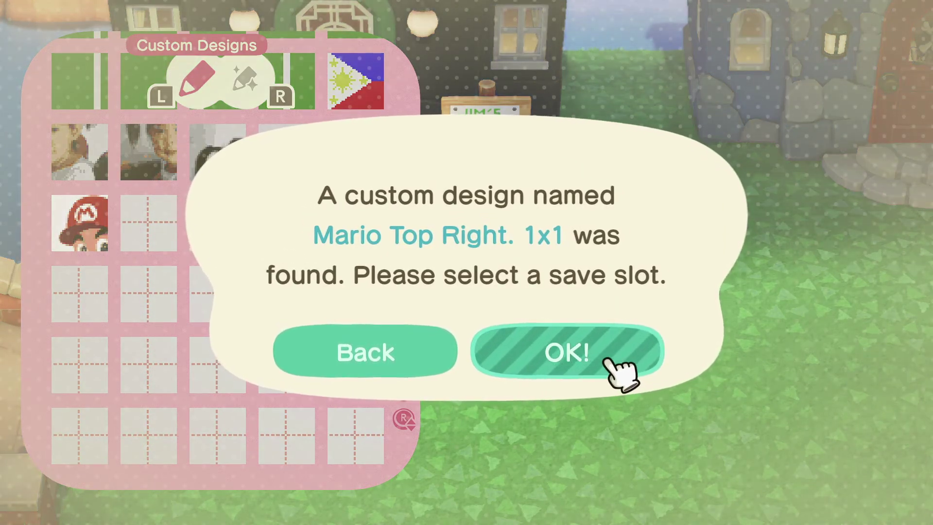
{"action": "left_click", "coordinate": [608, 362]}
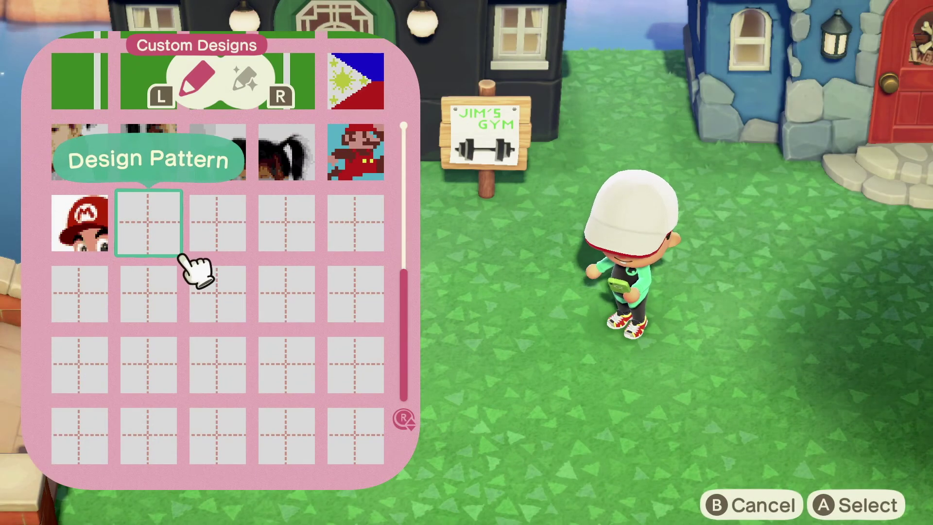
{"action": "left_click", "coordinate": [181, 258]}
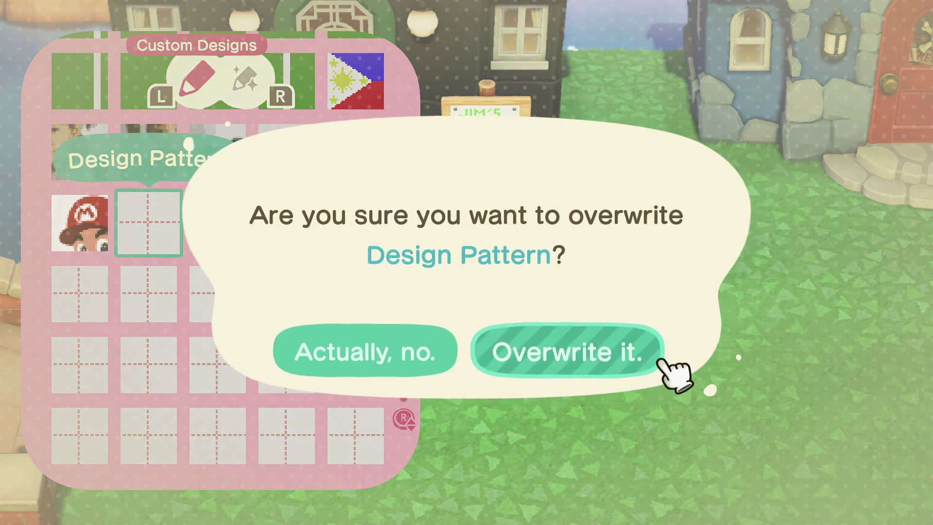
{"action": "left_click", "coordinate": [658, 360]}
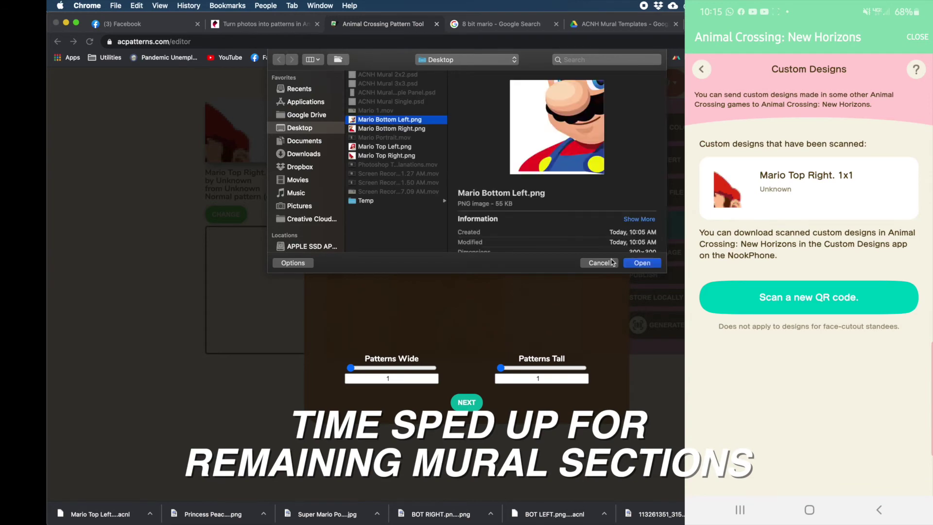
Start downloading the next scanned design, Mario Bottom Left
{"action": "left_click", "coordinate": [642, 262]}
{"action": "left_click", "coordinate": [466, 403]}
{"action": "left_click", "coordinate": [653, 324]}
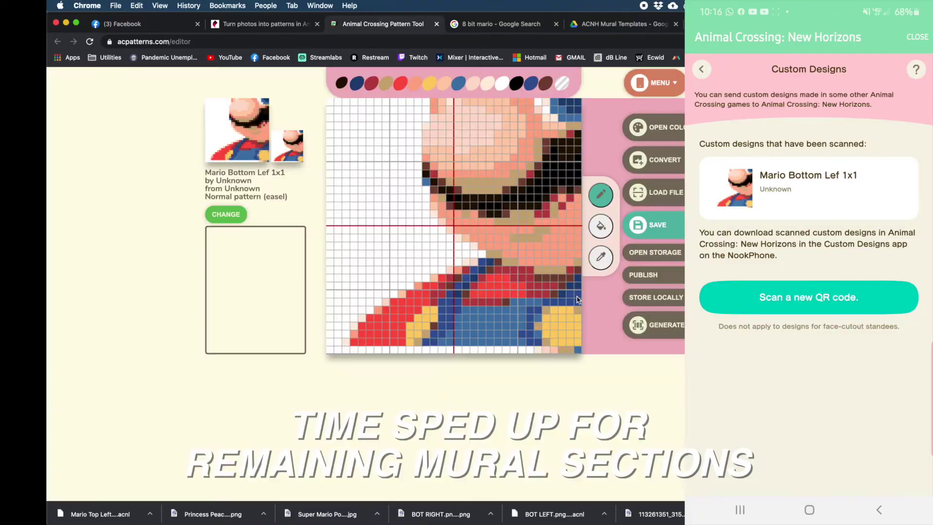
Convert the bottom-right Mario image into a pattern and generate its QR code
{"action": "left_click", "coordinate": [653, 192]}
{"action": "double_click", "coordinate": [385, 185]}
{"action": "left_click", "coordinate": [657, 329]}
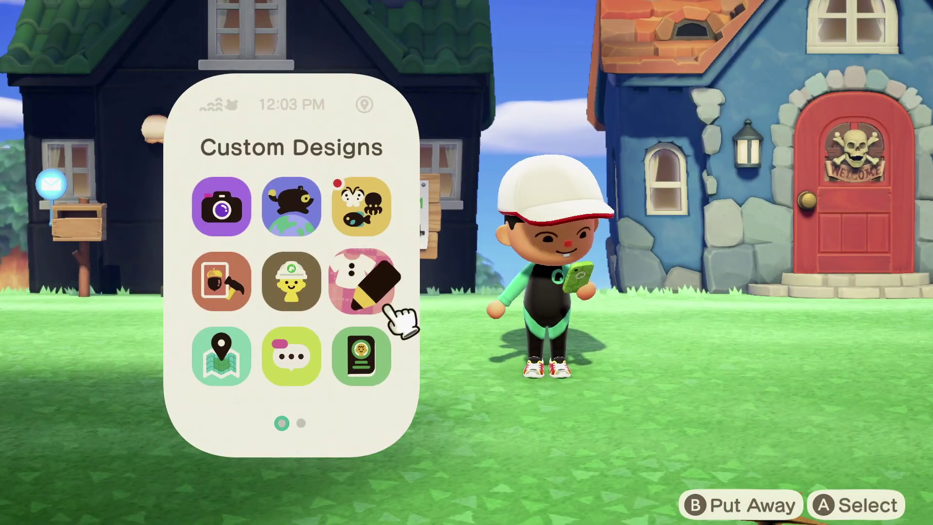
Lay the bottom-right Mario design on the ground from Custom Designs
{"action": "left_click", "coordinate": [362, 282]}
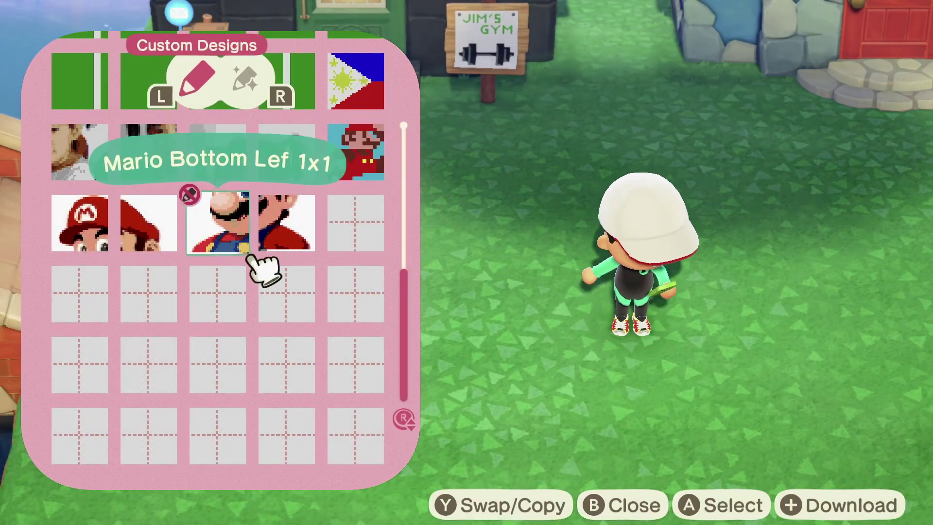
{"action": "left_click", "coordinate": [253, 259]}
{"action": "key", "text": "Down"}
{"action": "key", "text": "Down"}
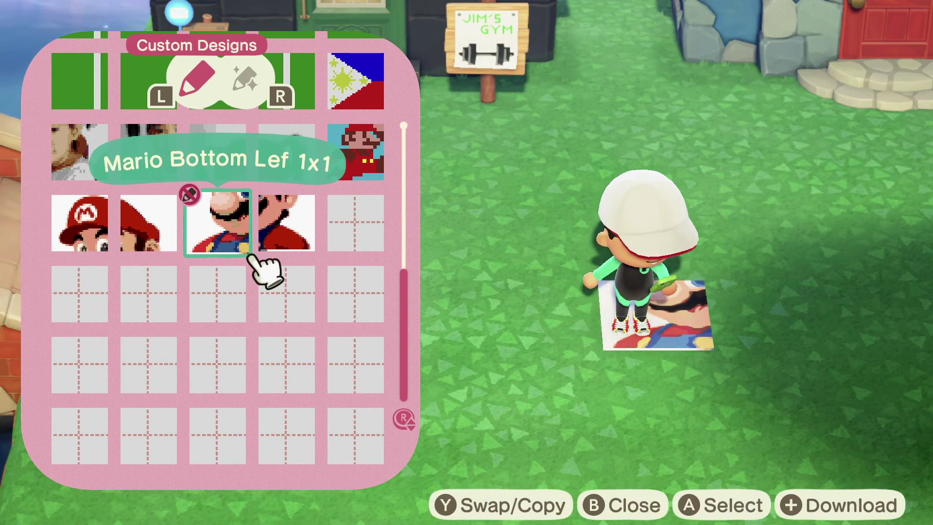
{"action": "key", "text": "Escape"}
{"action": "key", "text": "Escape"}
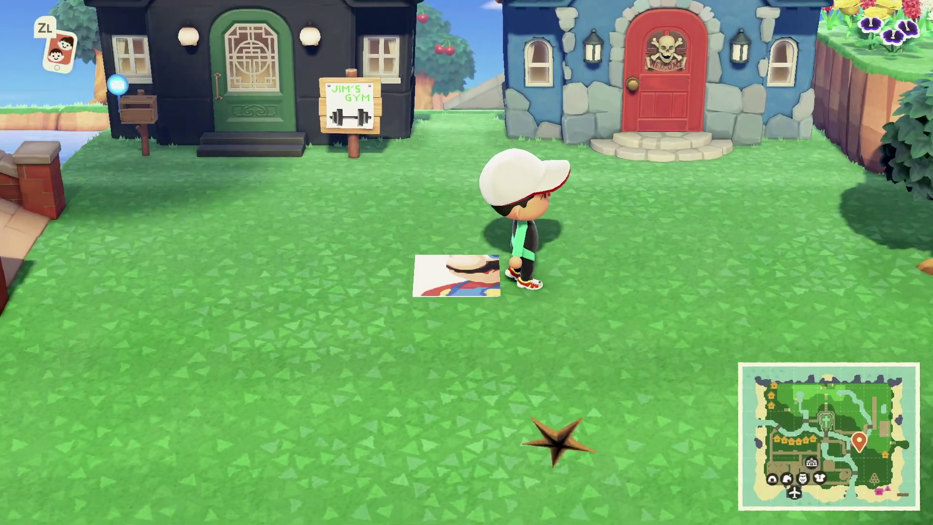
{"action": "key", "text": "x"}
{"action": "key", "text": "Escape"}
{"action": "key", "text": "z"}
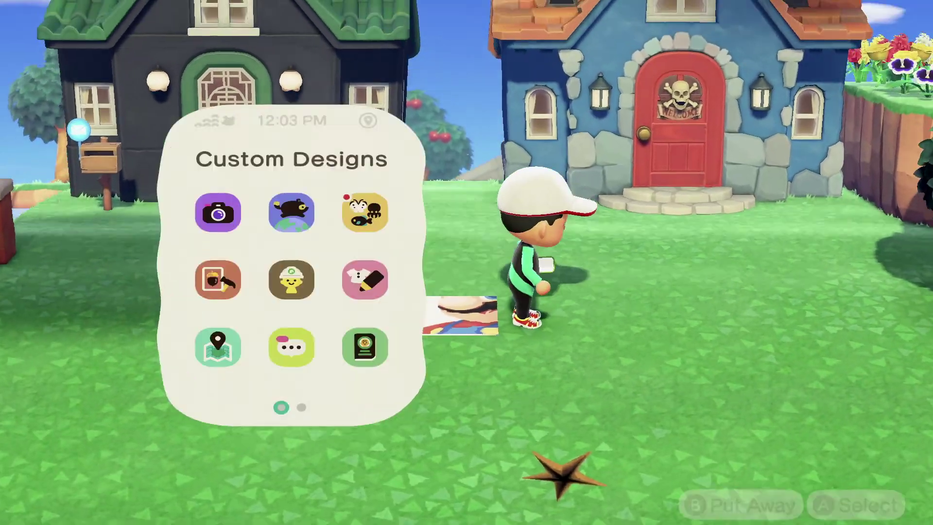
{"action": "key", "text": "Return"}
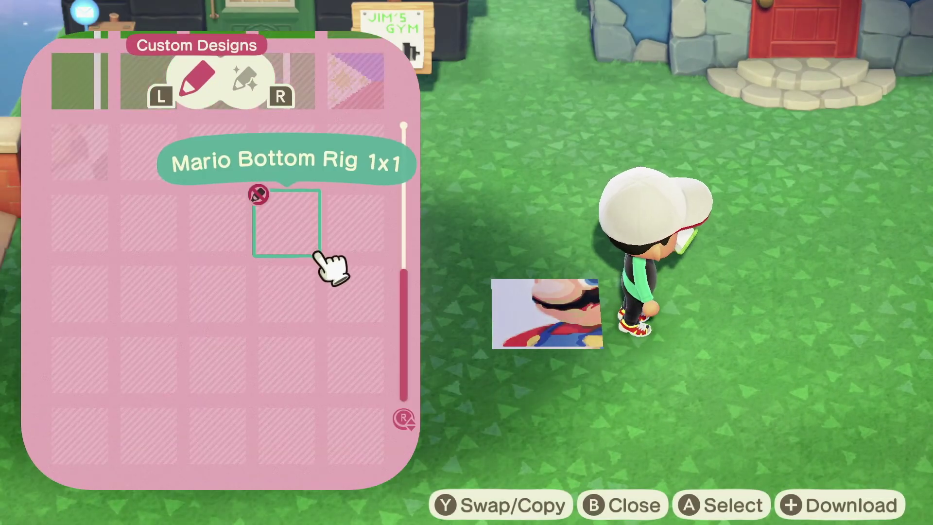
{"action": "key", "text": "Return"}
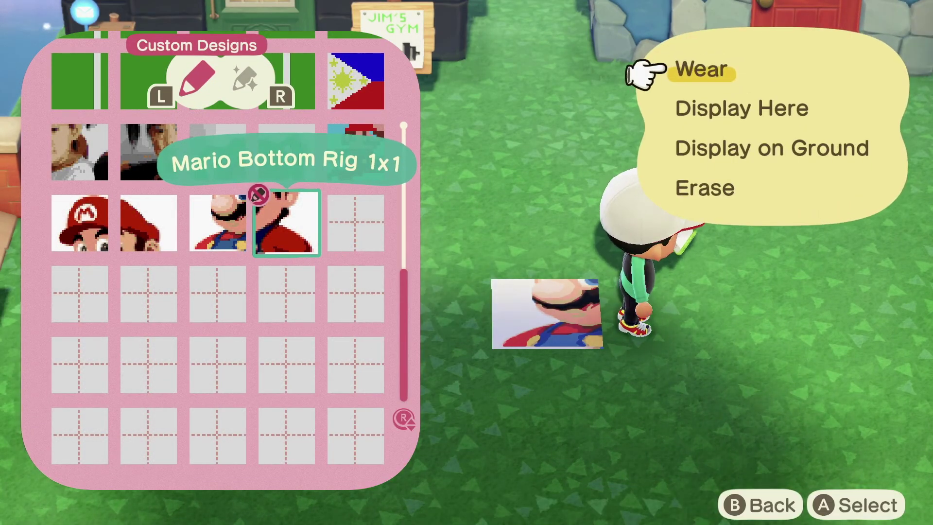
{"action": "key", "text": "Down"}
{"action": "key", "text": "Down"}
{"action": "key", "text": "Return"}
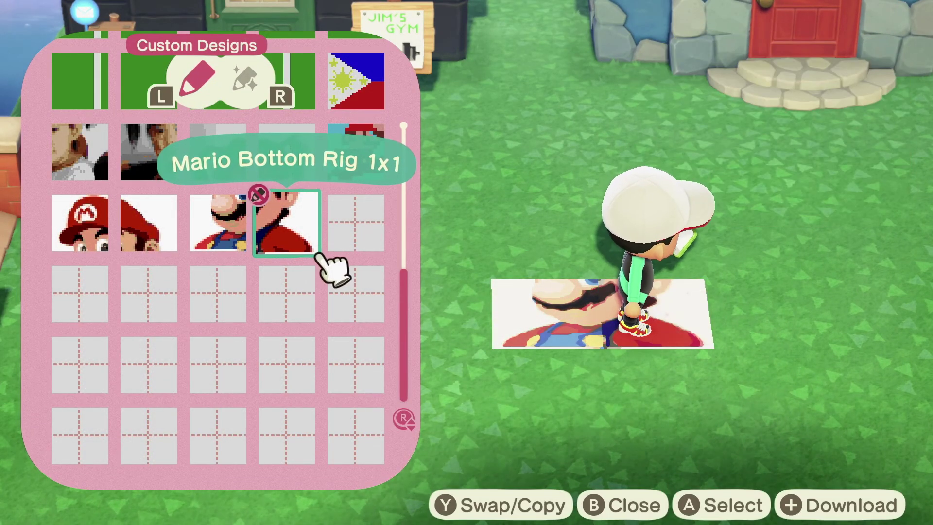
Step off the placed tile and lay Mario Top Right on the ground
{"action": "key", "text": "Up"}
{"action": "key", "text": "Up"}
{"action": "key", "text": "Escape"}
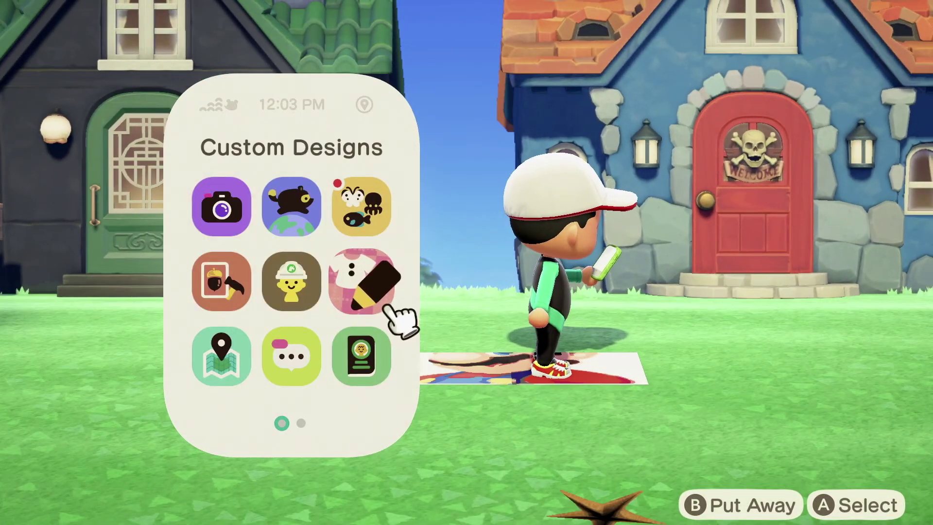
{"action": "key", "text": "Escape"}
{"action": "key", "text": "Up"}
{"action": "key", "text": "Left"}
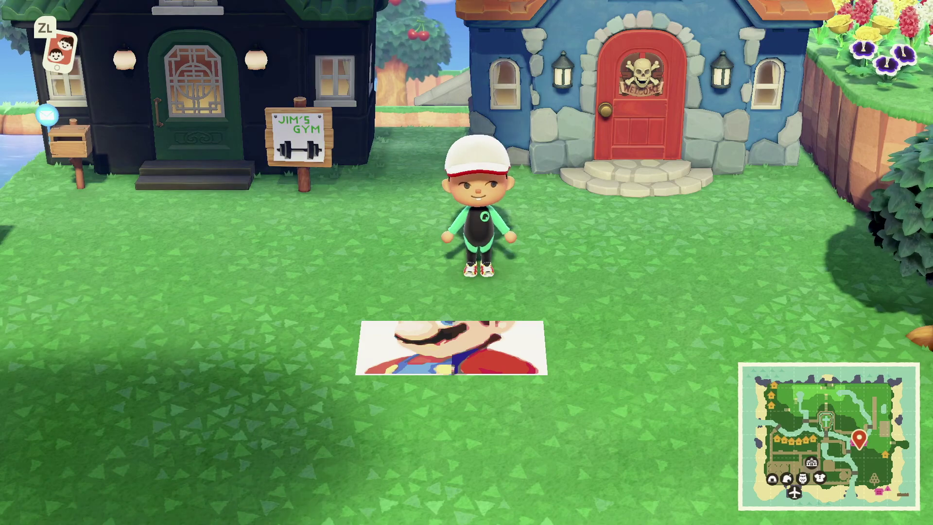
{"action": "key", "text": "z"}
{"action": "key", "text": "Down"}
{"action": "key", "text": "Up"}
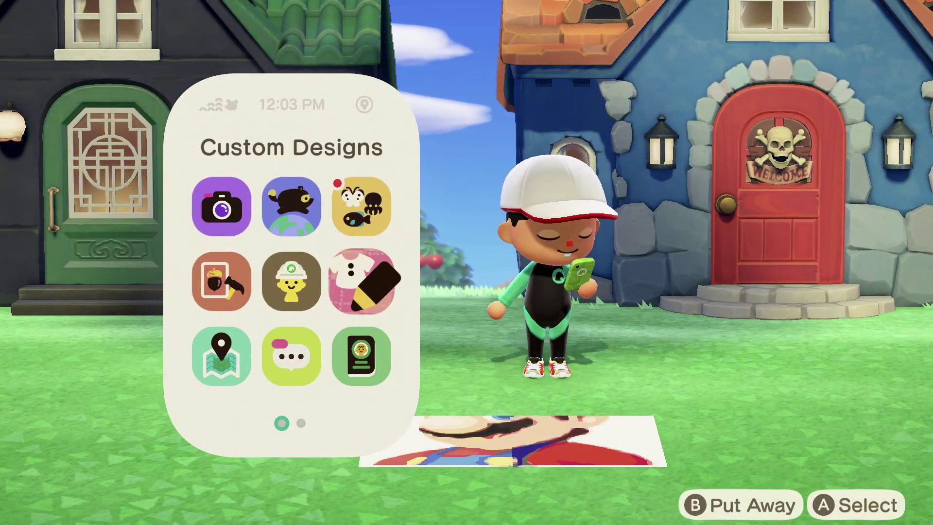
{"action": "key", "text": "Return"}
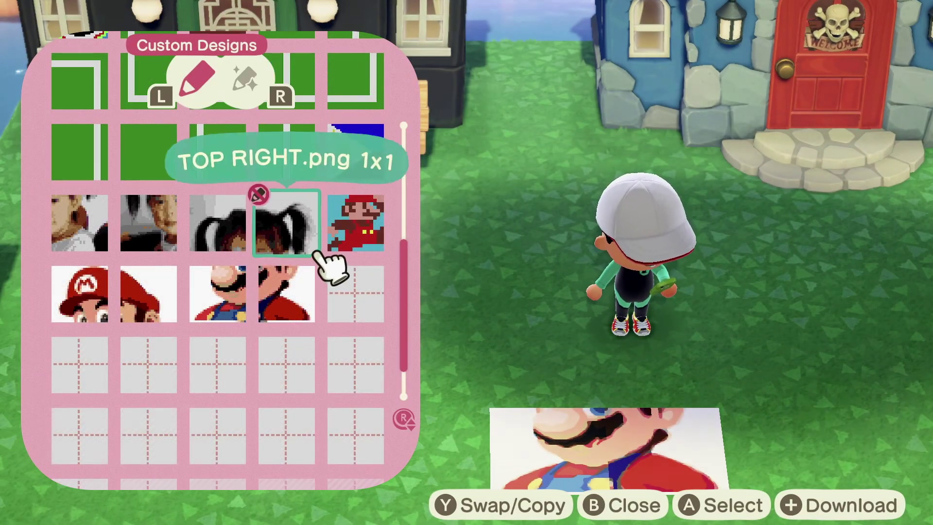
{"action": "left_click", "coordinate": [168, 313]}
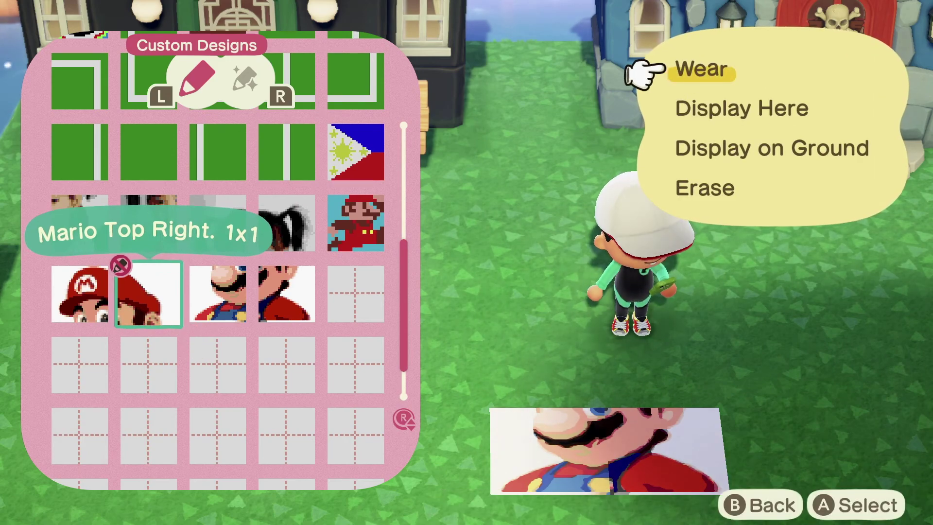
{"action": "left_click", "coordinate": [642, 149]}
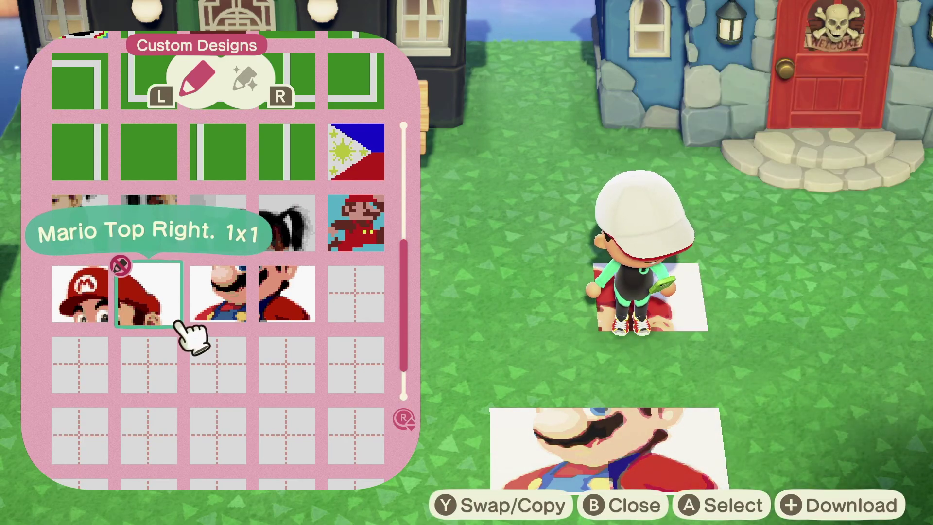
{"action": "key", "text": "b"}
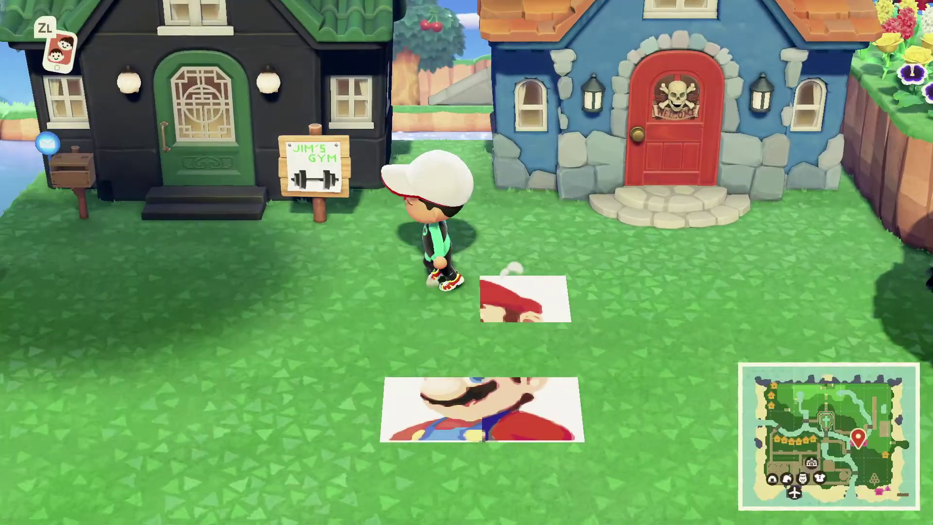
Move beside the bottom tiles and place Mario Top Right above them
{"action": "key", "text": "Right"}
{"action": "key", "text": "Down"}
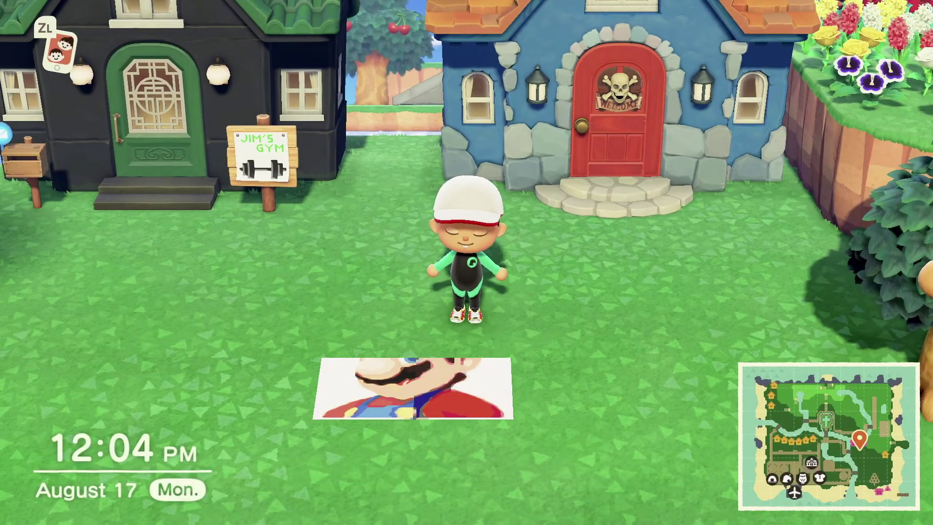
{"action": "key", "text": "zl"}
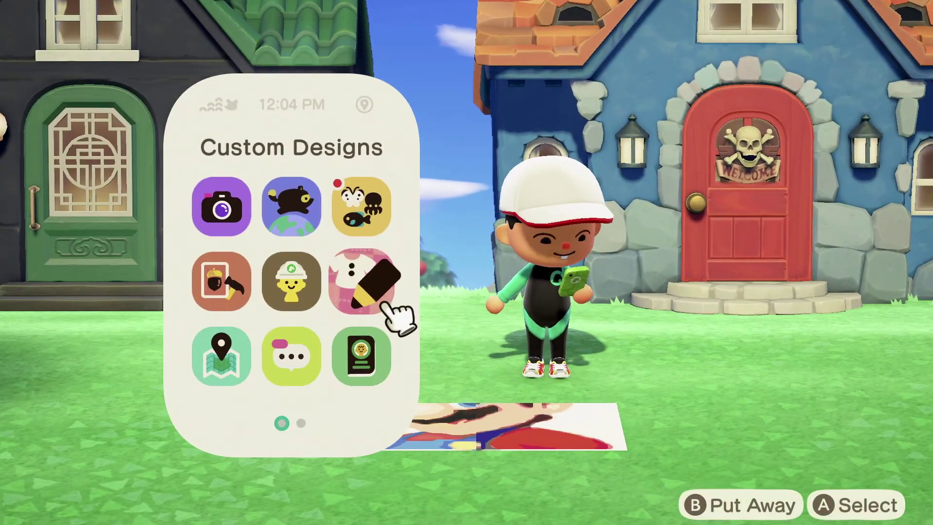
{"action": "key", "text": "a"}
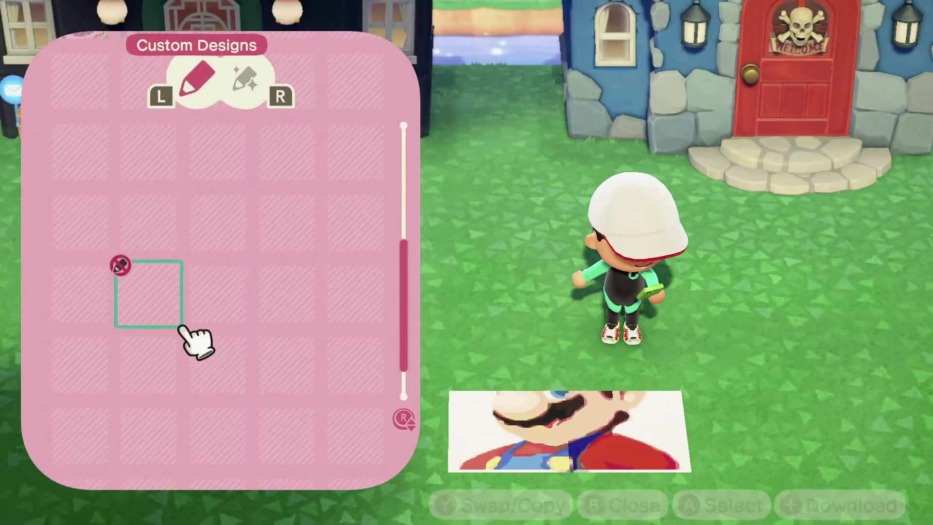
{"action": "key", "text": "a"}
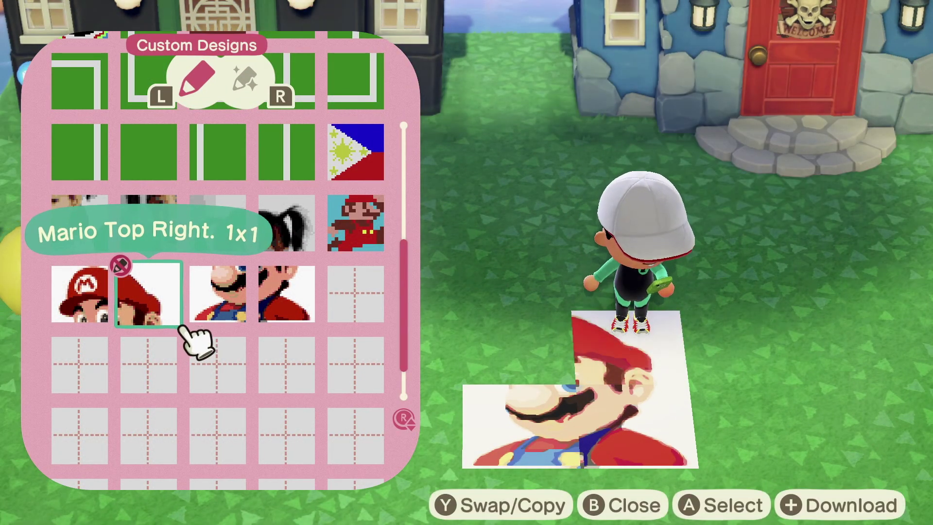
{"action": "key", "text": "b"}
{"action": "key", "text": "b"}
{"action": "key", "text": "Left"}
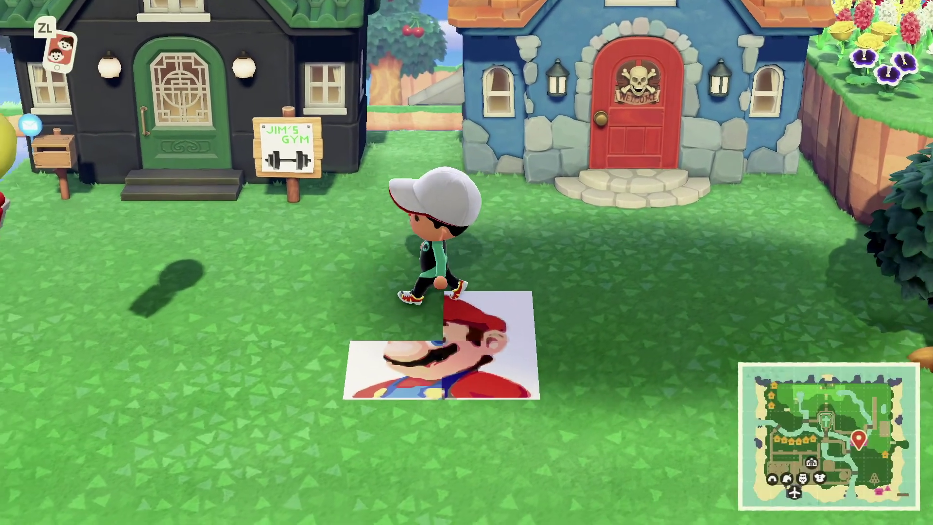
Walk to the empty top-left spot and place Mario Top Left there
{"action": "key", "text": "Down"}
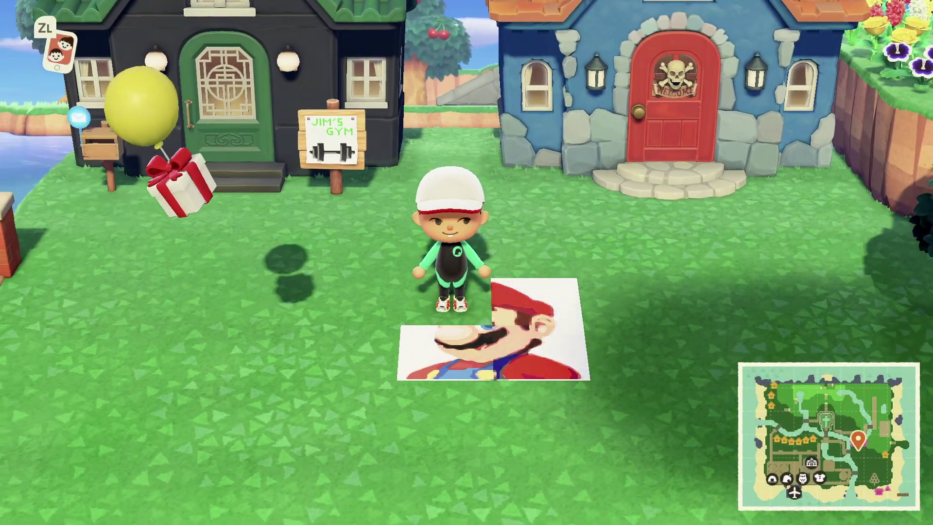
{"action": "key", "text": "z"}
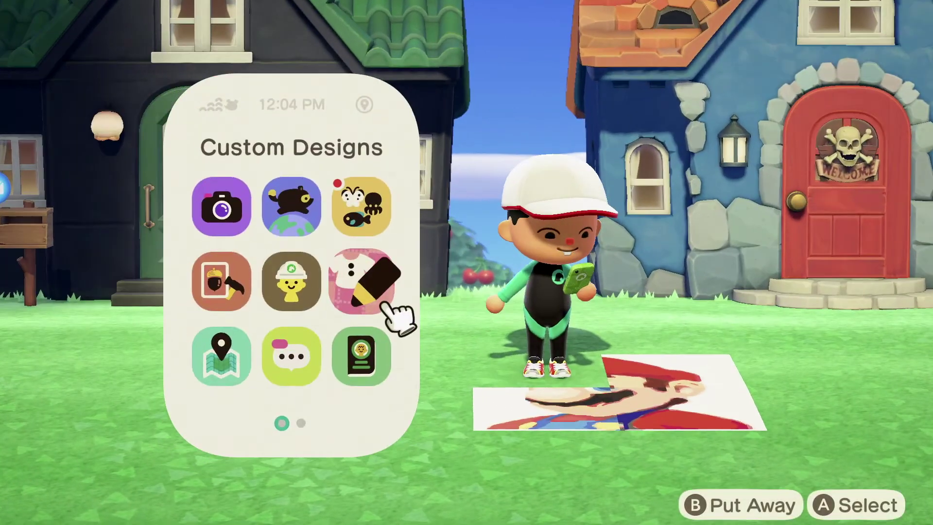
{"action": "key", "text": "a"}
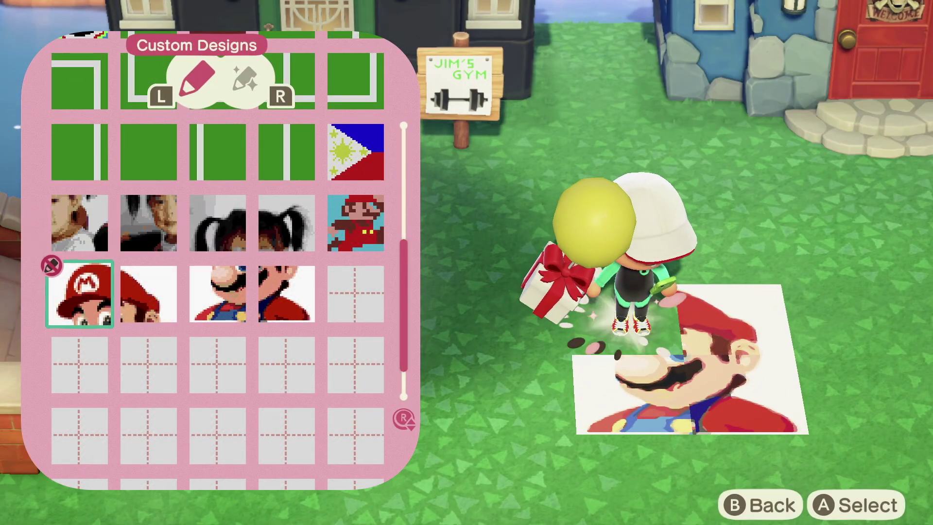
{"action": "key", "text": "b"}
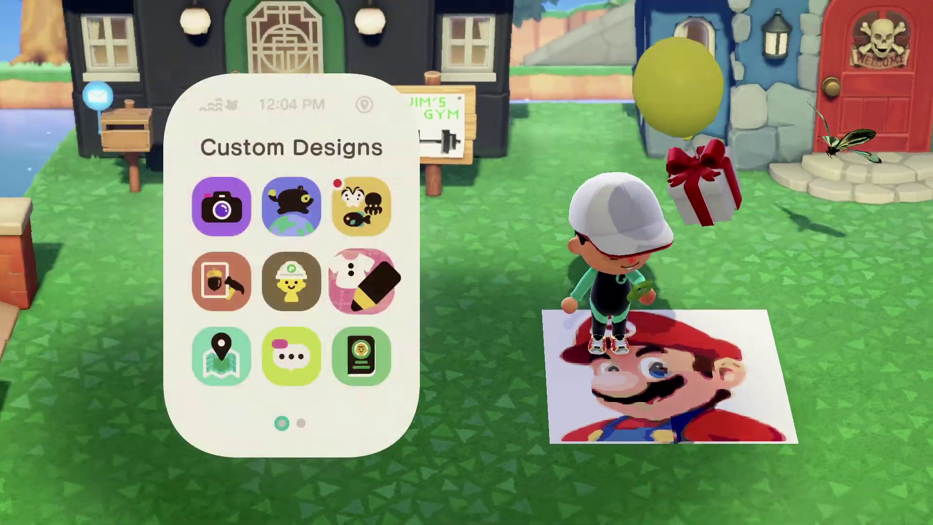
{"action": "key", "text": "b"}
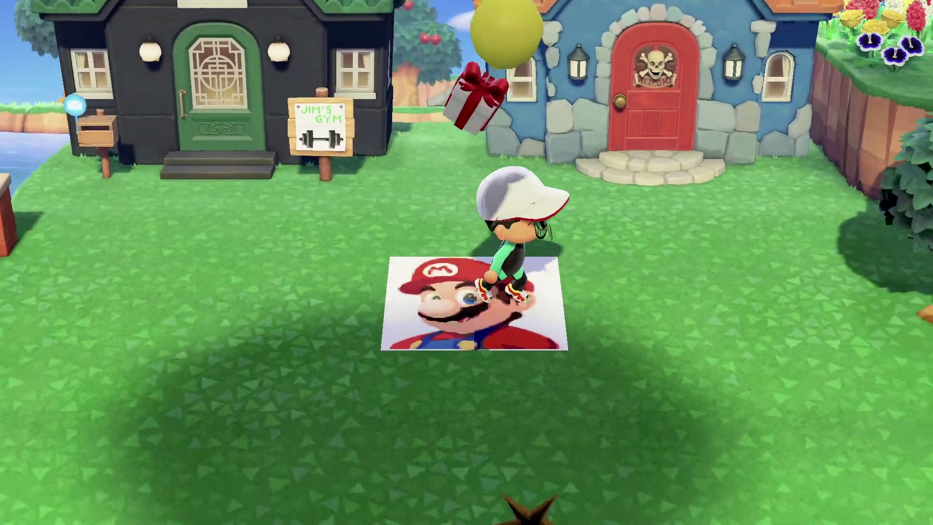
Walk around the finished four-tile mural, then head into the blue house
{"action": "key", "text": "Left"}
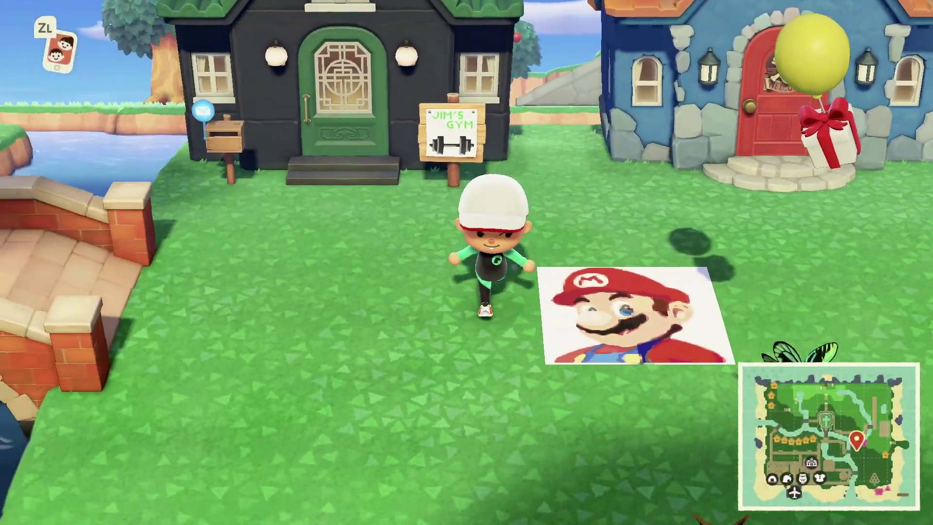
{"action": "key", "text": "Right"}
{"action": "key", "text": "Up"}
{"action": "key", "text": "Left"}
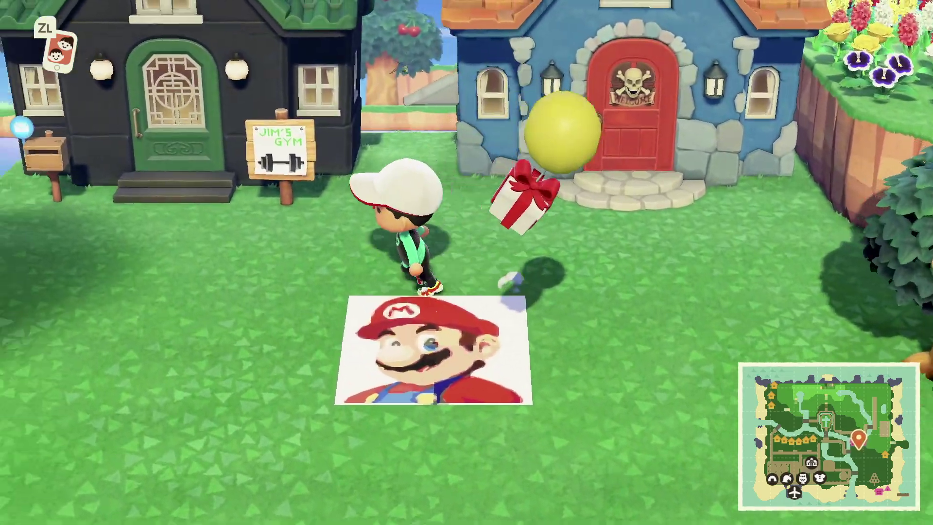
{"action": "key", "text": "Down"}
{"action": "key", "text": "Up"}
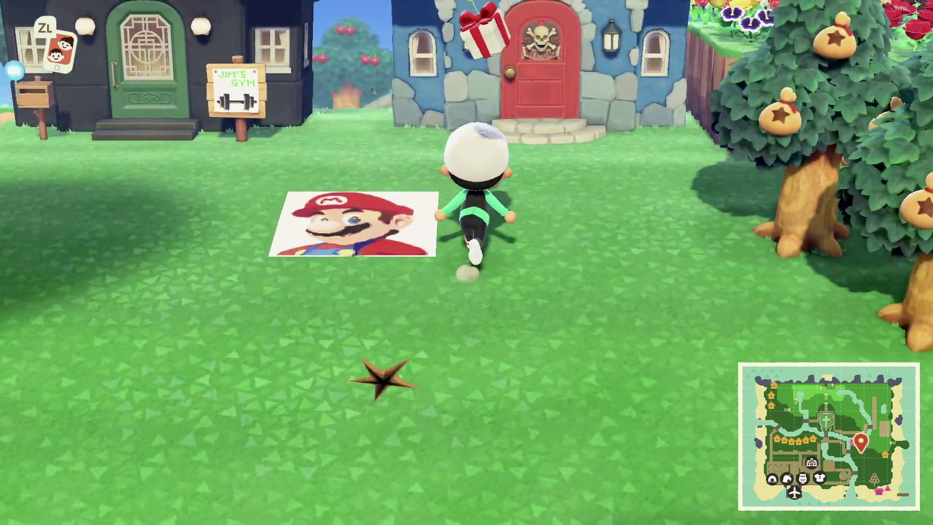
{"action": "key", "text": "Left"}
{"action": "key", "text": "Down"}
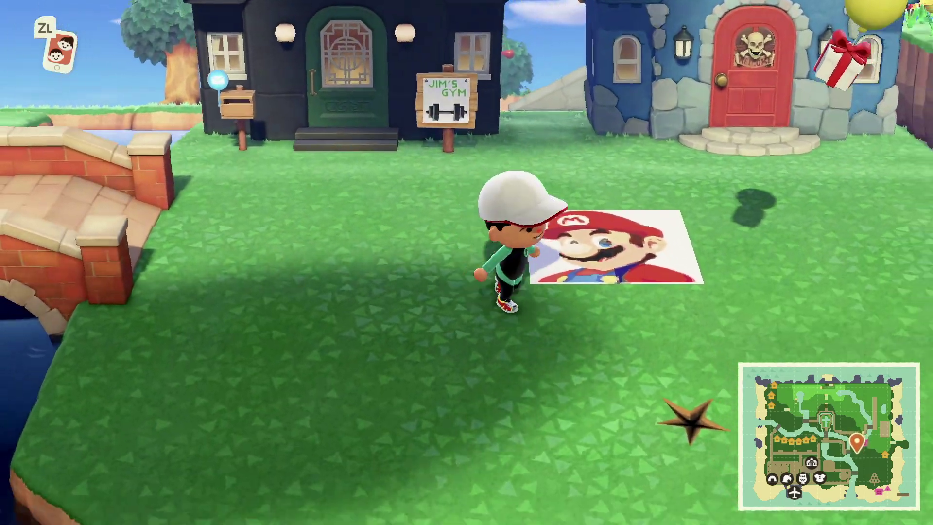
{"action": "key", "text": "Right"}
Enter the blue house and bring up the simple panel's Customize screen (1 customization kit)
{"action": "key", "text": "Up"}
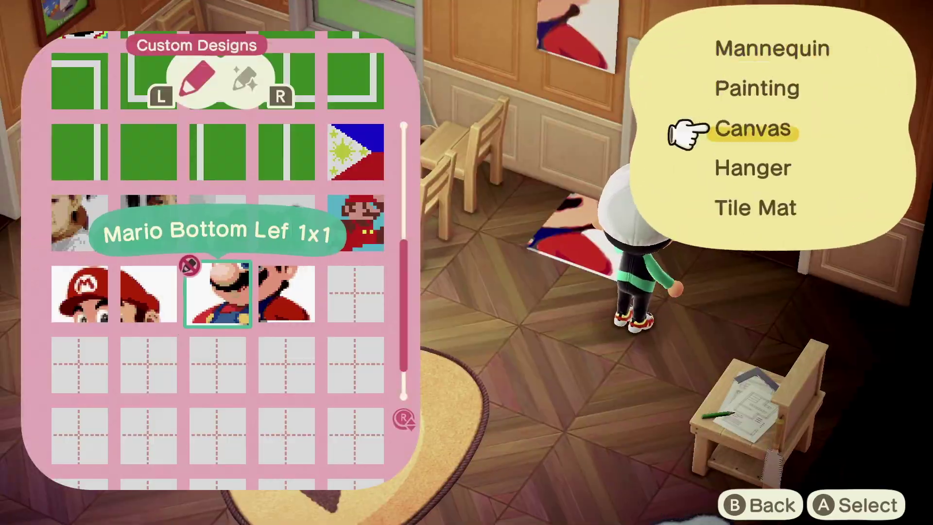
{"action": "key", "text": "Escape"}
{"action": "key", "text": "Left"}
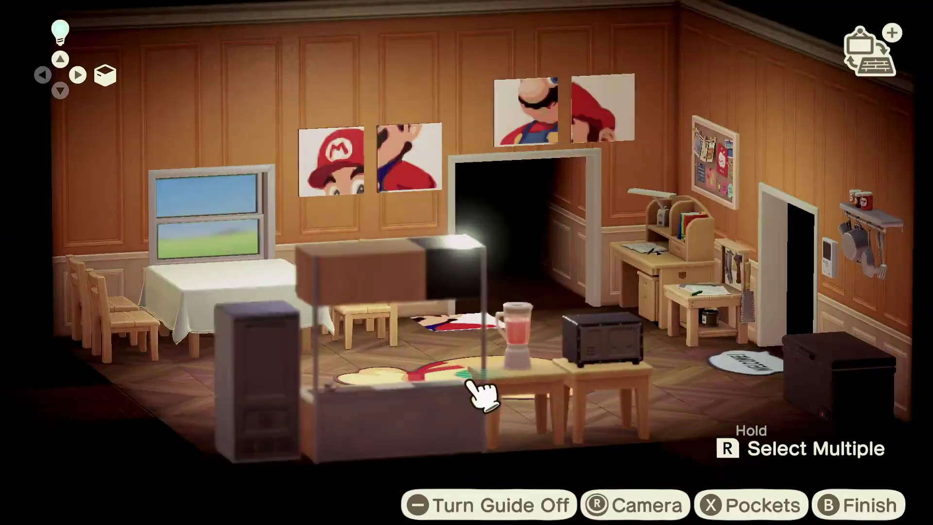
{"action": "key", "text": "r"}
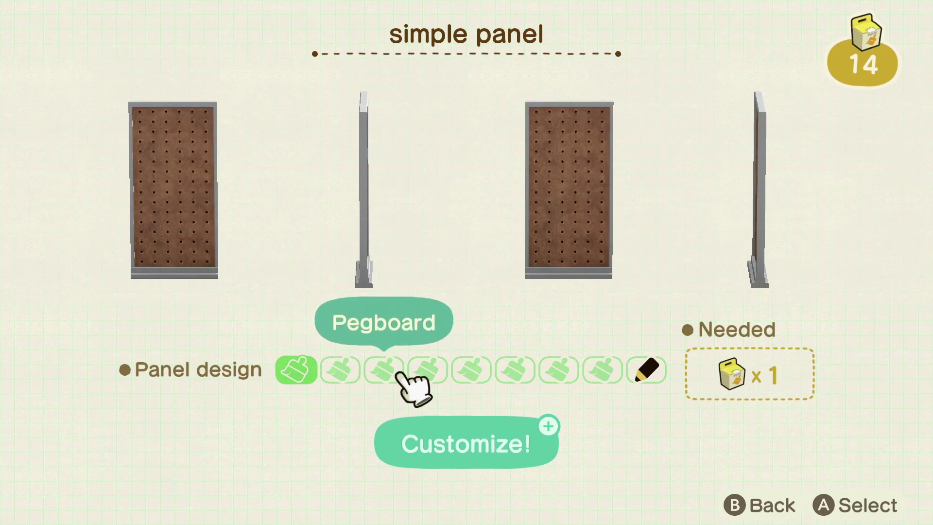
Browse the custom designs for the panel, then back out without applying any
{"action": "left_click", "coordinate": [663, 375]}
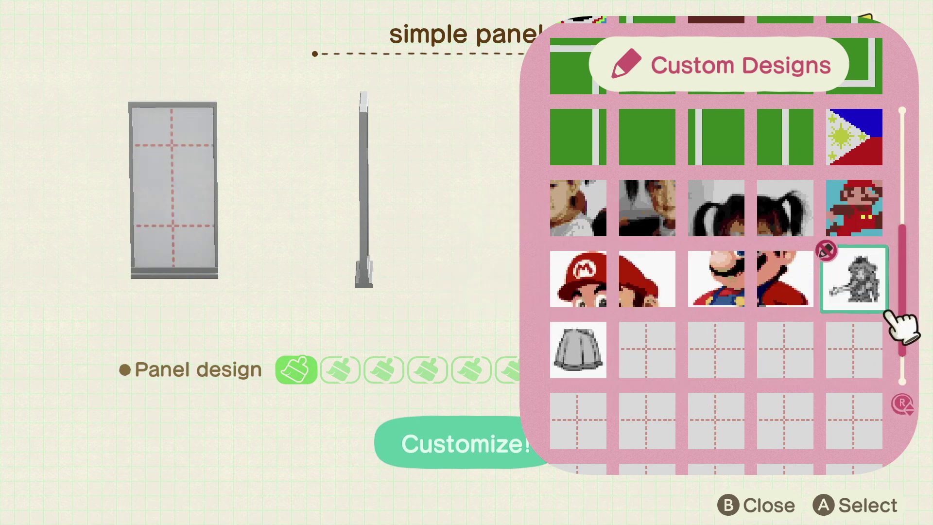
{"action": "key", "text": "Escape"}
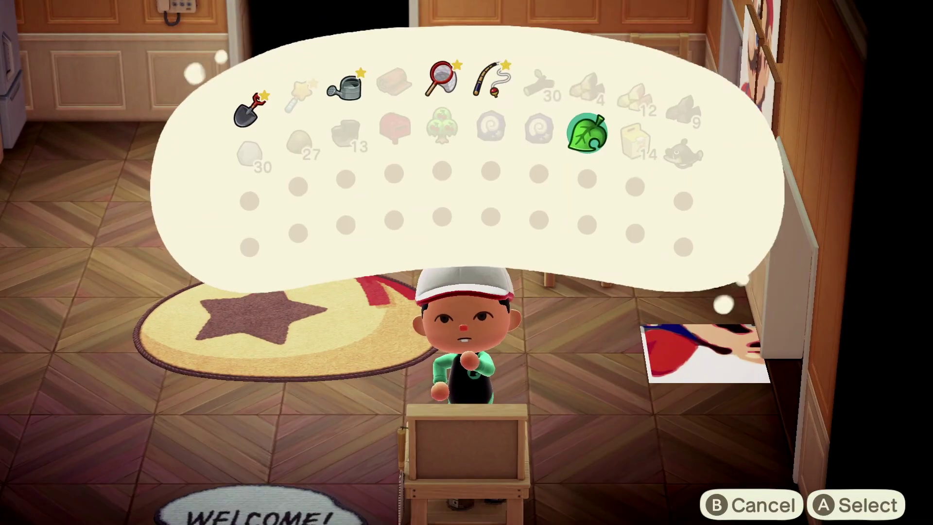
Close the pockets and walk out of the house's front exit
{"action": "key", "text": "Escape"}
{"action": "key", "text": "Up"}
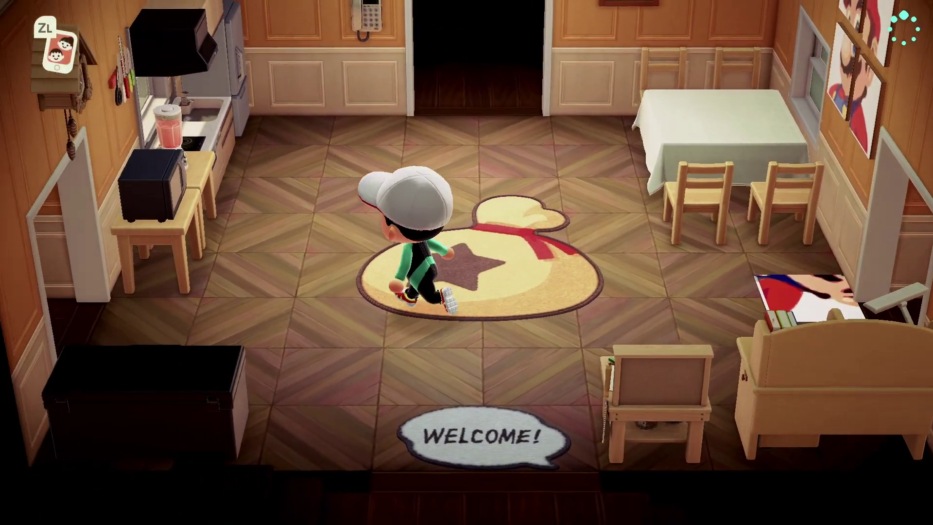
{"action": "key", "text": "Down"}
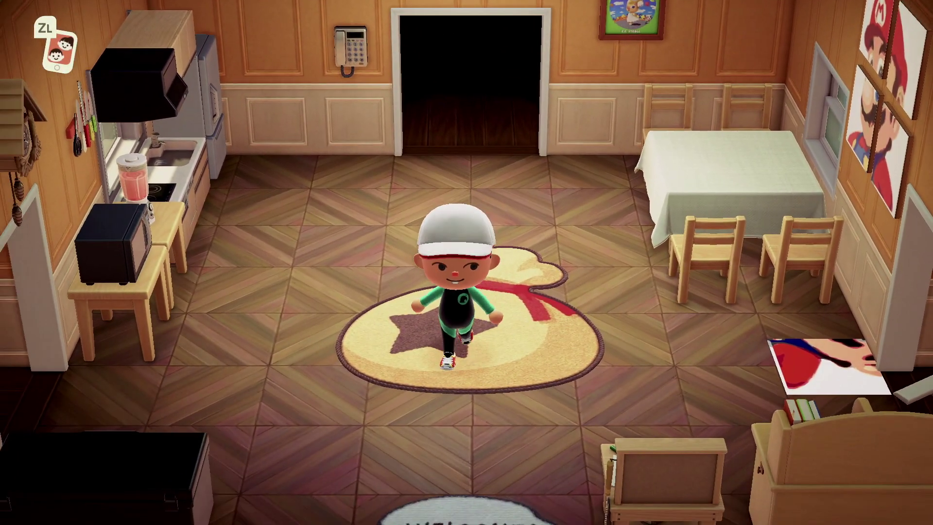
{"action": "key", "text": "Down"}
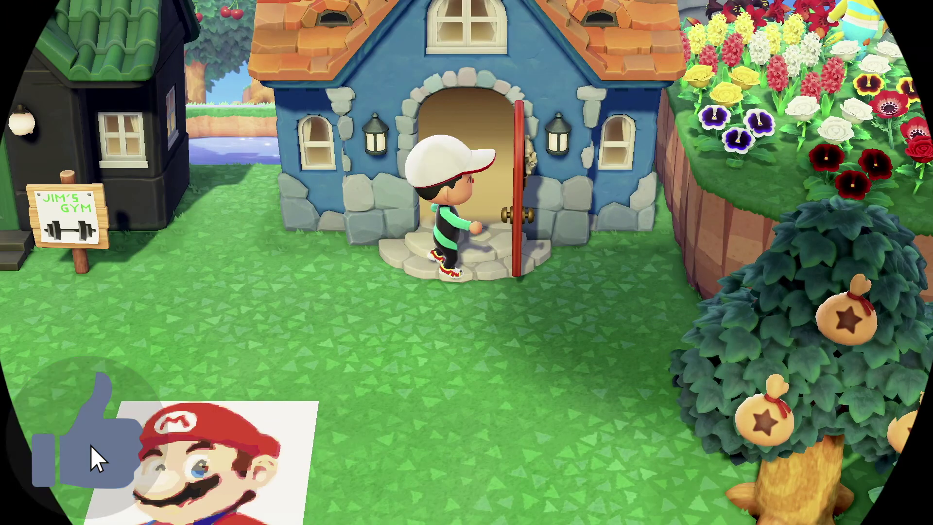
Run left toward the bridge and circle around the finished Mario ground mural
{"action": "key", "text": "Left"}
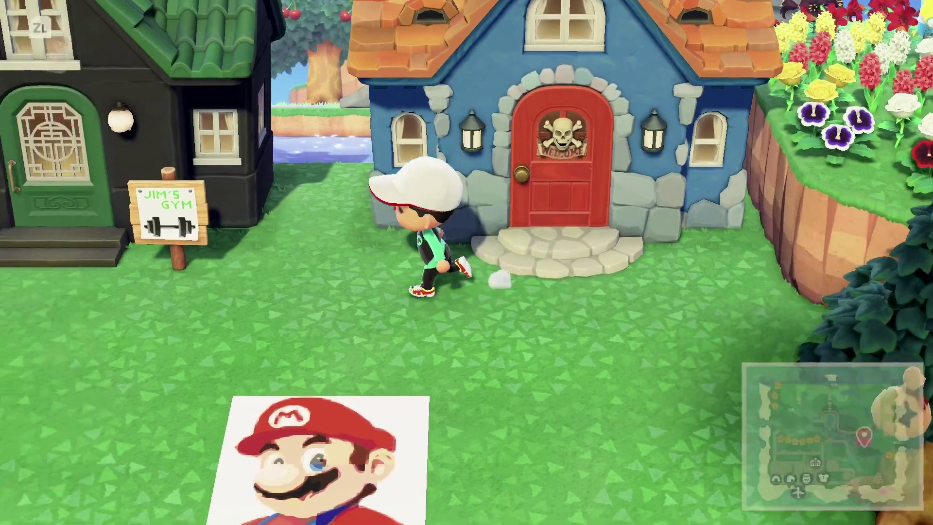
{"action": "key", "text": "Right"}
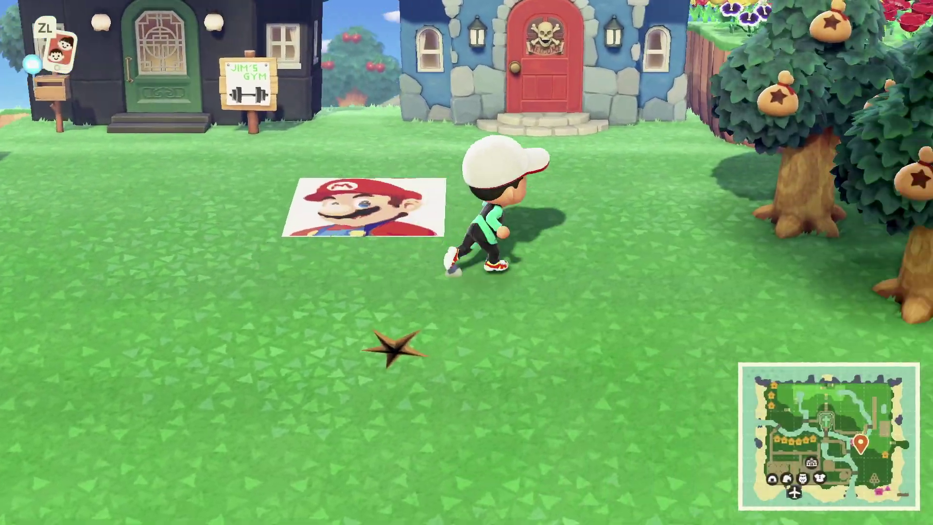
{"action": "key", "text": "Up"}
{"action": "key", "text": "Left"}
{"action": "key", "text": "Down"}
{"action": "key", "text": "Left"}
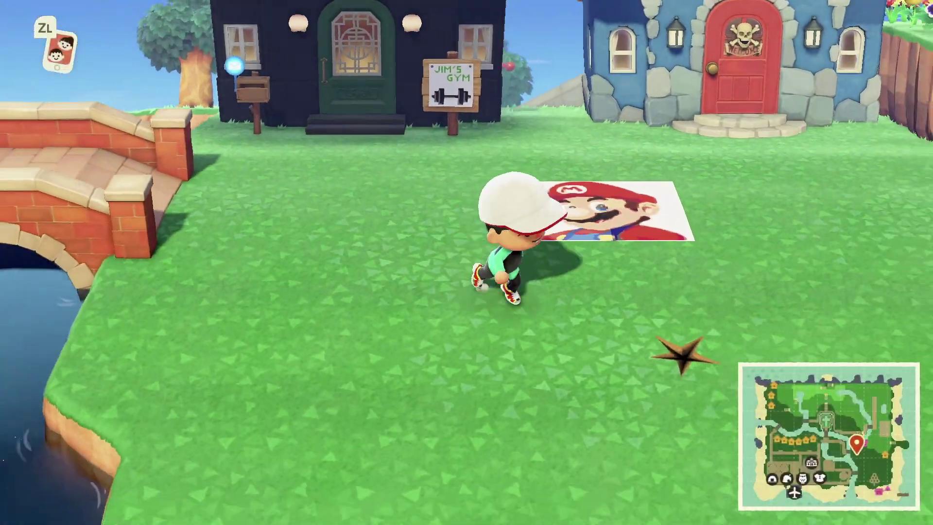
{"action": "key", "text": "Right"}
{"action": "key", "text": "Up"}
{"action": "key", "text": "Left"}
{"action": "key", "text": "Left"}
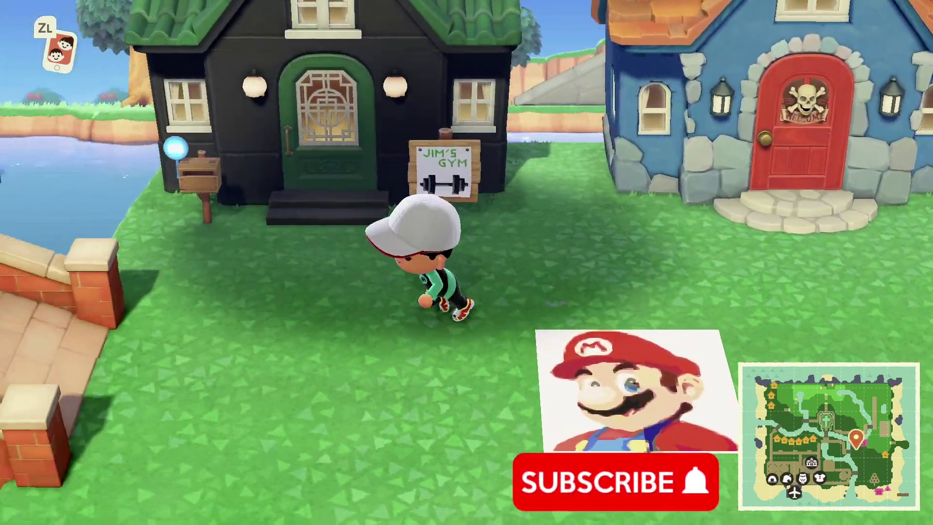
Head south past the tulips and sandy ledge to the red-roofed beach house
{"action": "key", "text": "Down"}
{"action": "key", "text": "Down"}
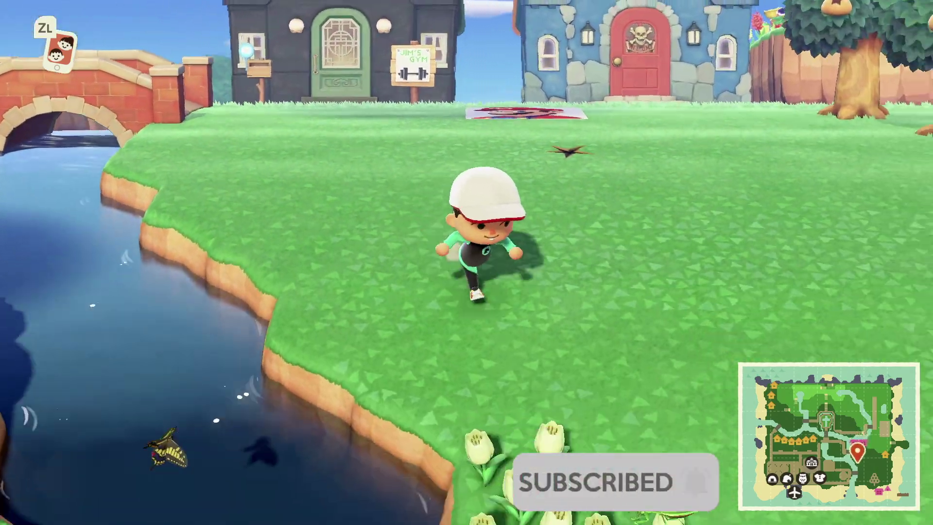
{"action": "key", "text": "Down"}
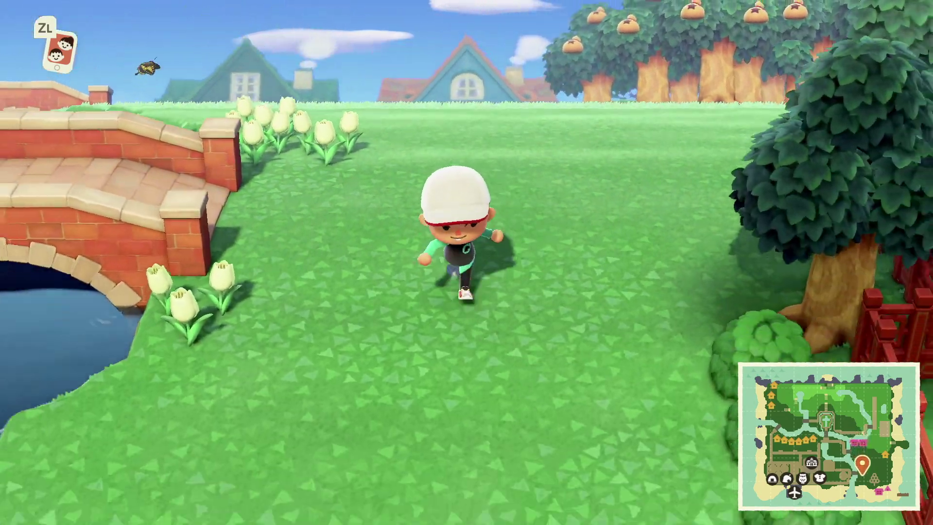
{"action": "key", "text": "Right"}
{"action": "key", "text": "Right"}
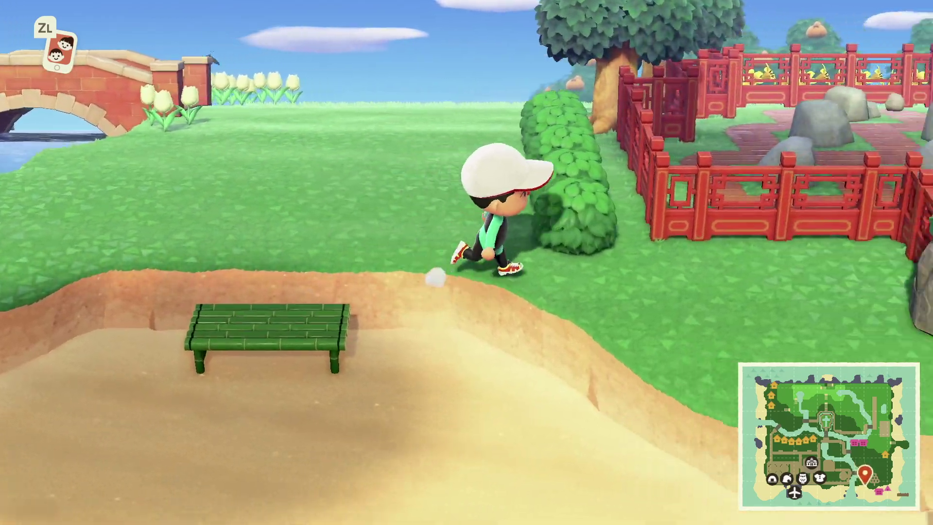
{"action": "key", "text": "Right"}
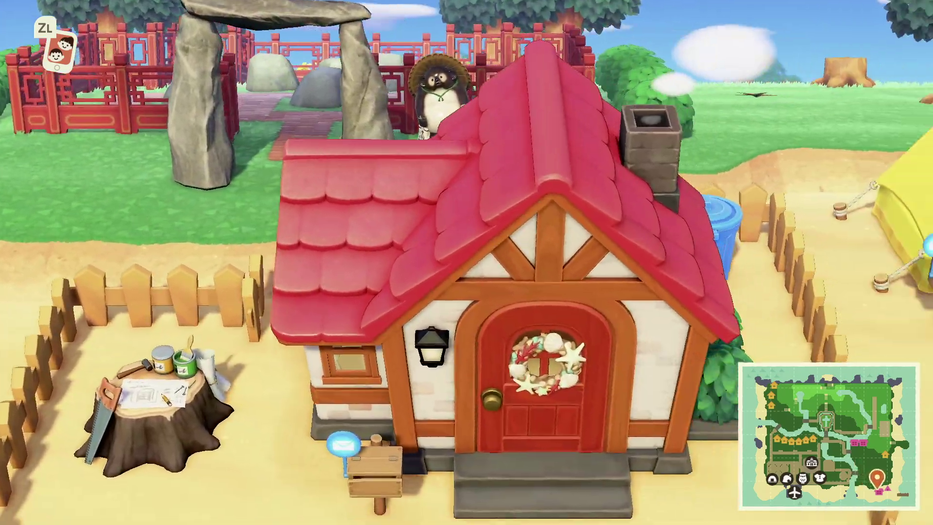